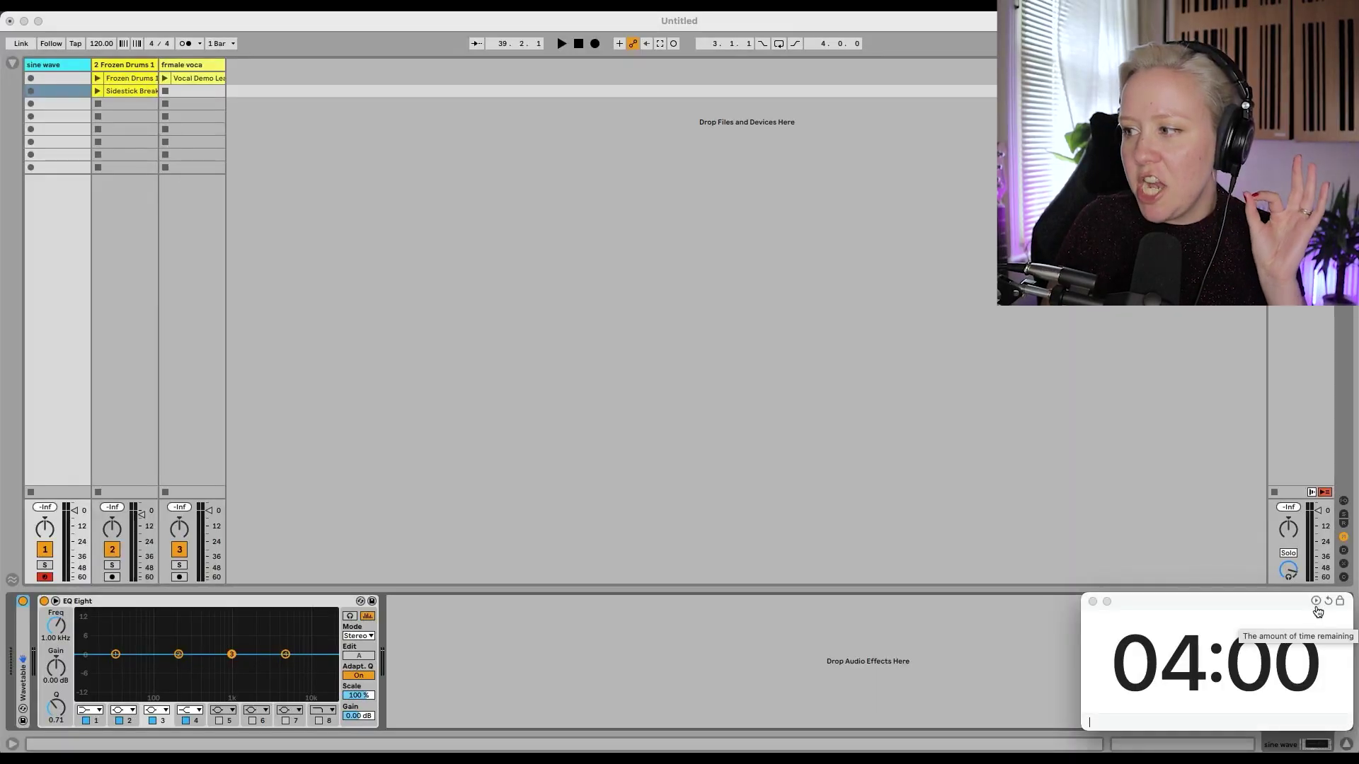
- Start the four-minute countdown and expand the sine track's EQ Eight to show all eight bands
left_click(1316, 602)
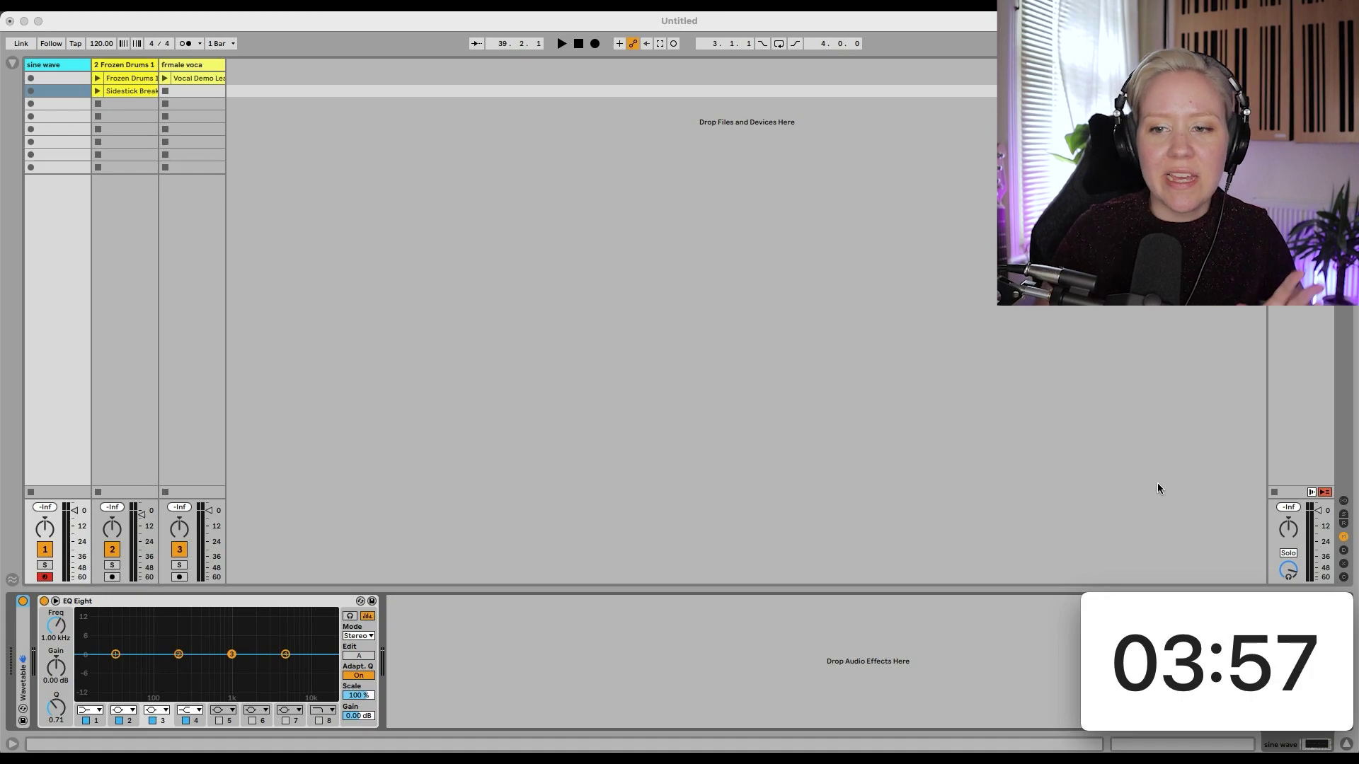
double_click(267, 626)
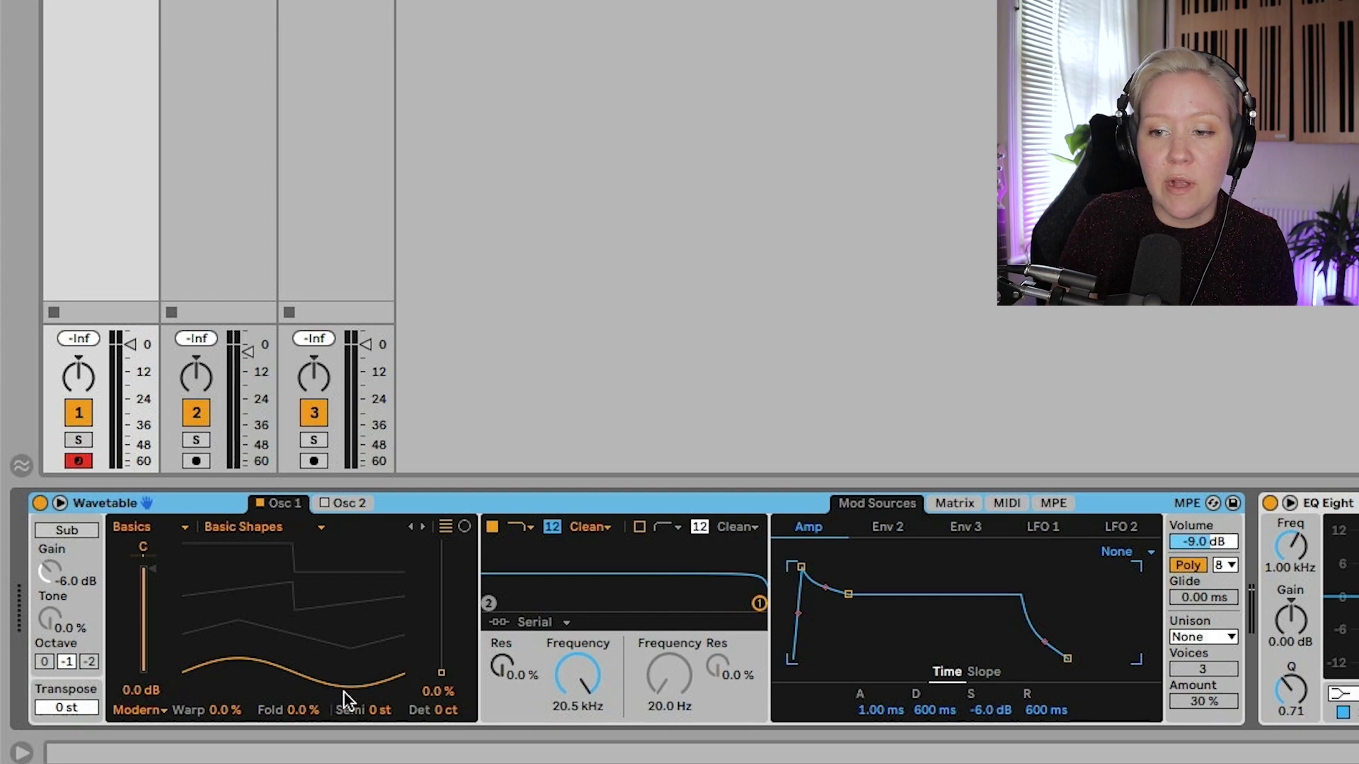
- Fold Wavetable, enlarge EQ Eight's analyser, and play a five-note sine chord to show its peaks
double_click(510, 506)
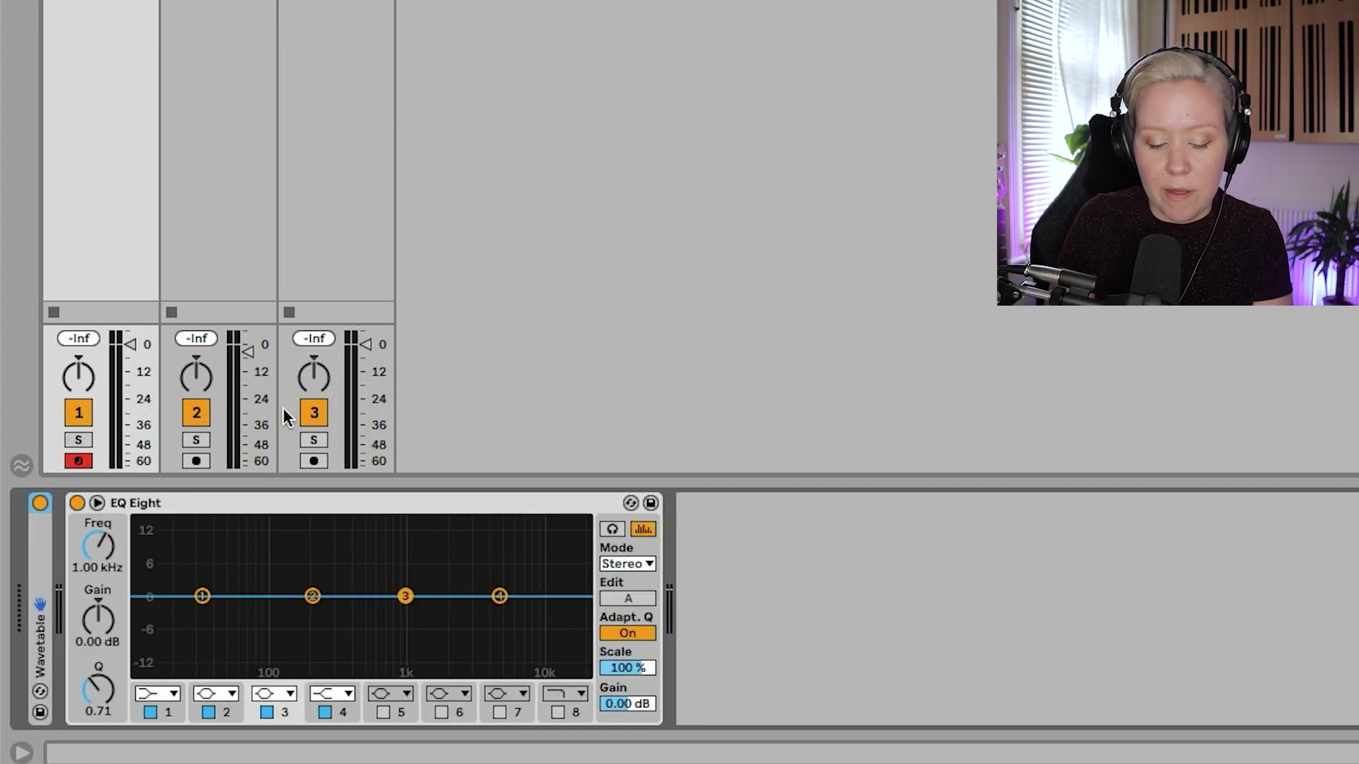
left_click(97, 502)
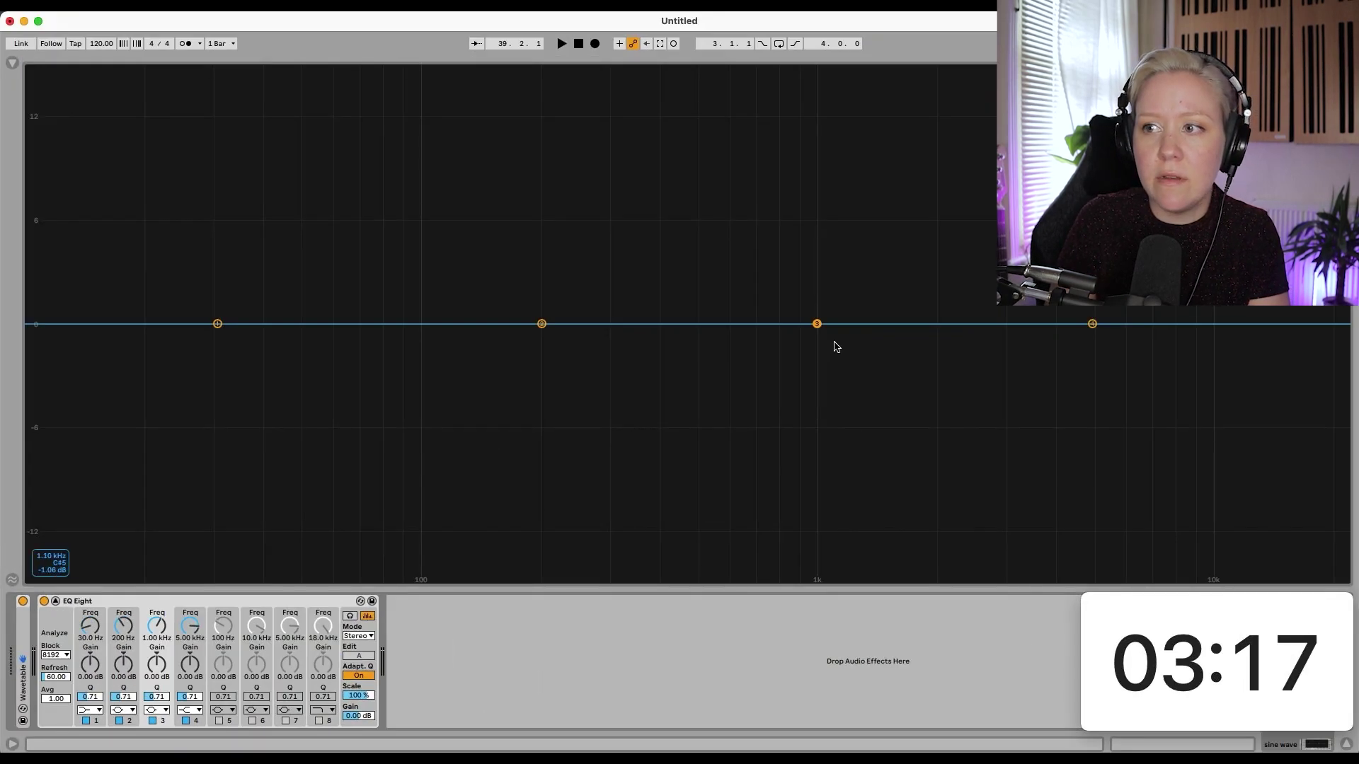
key("a")
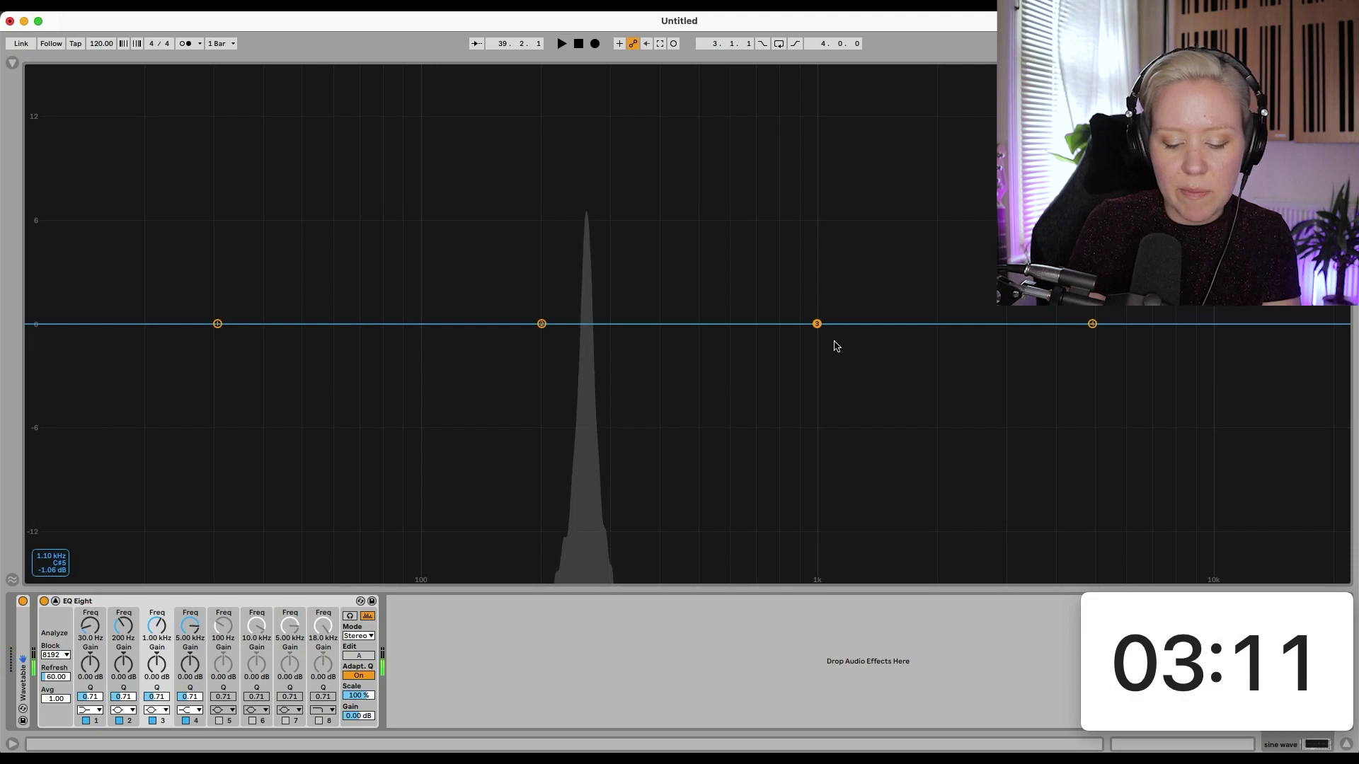
key("d")
key("g")
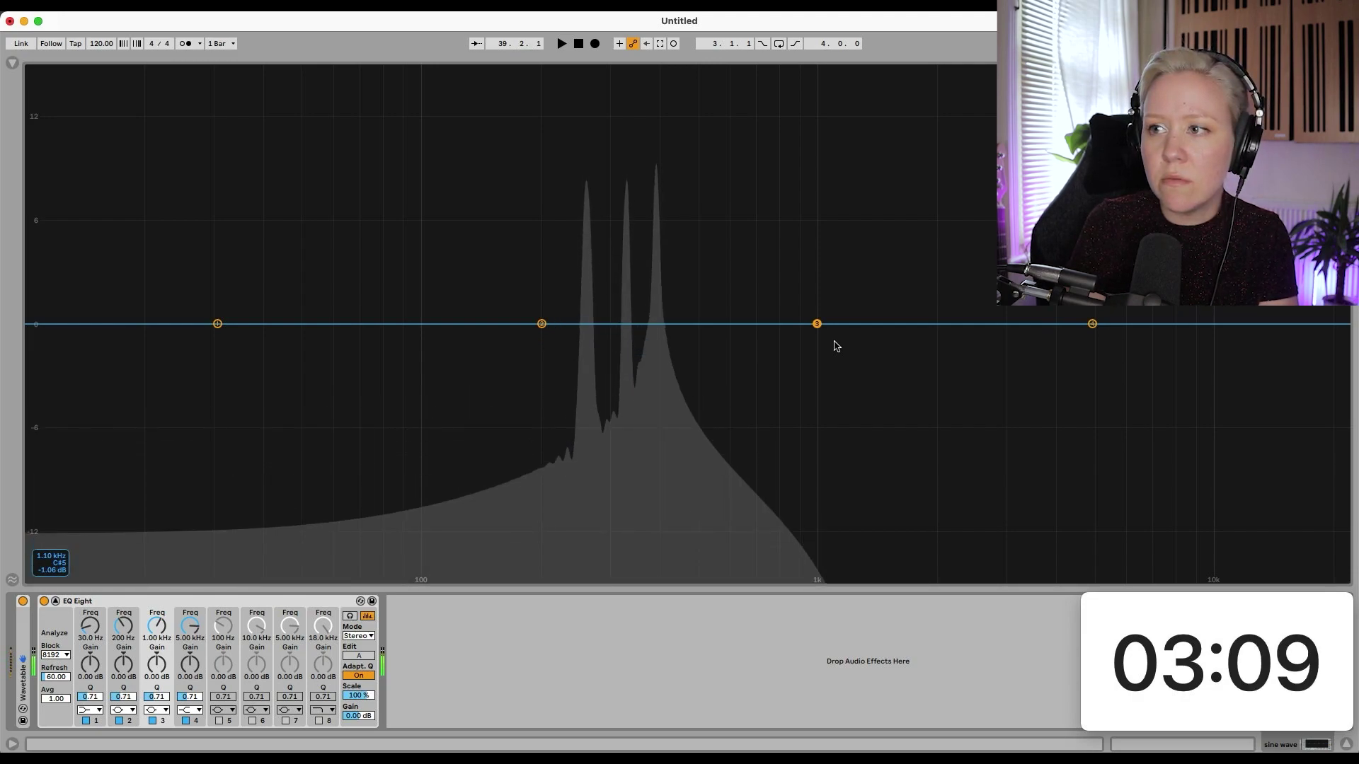
key("h")
key("j")
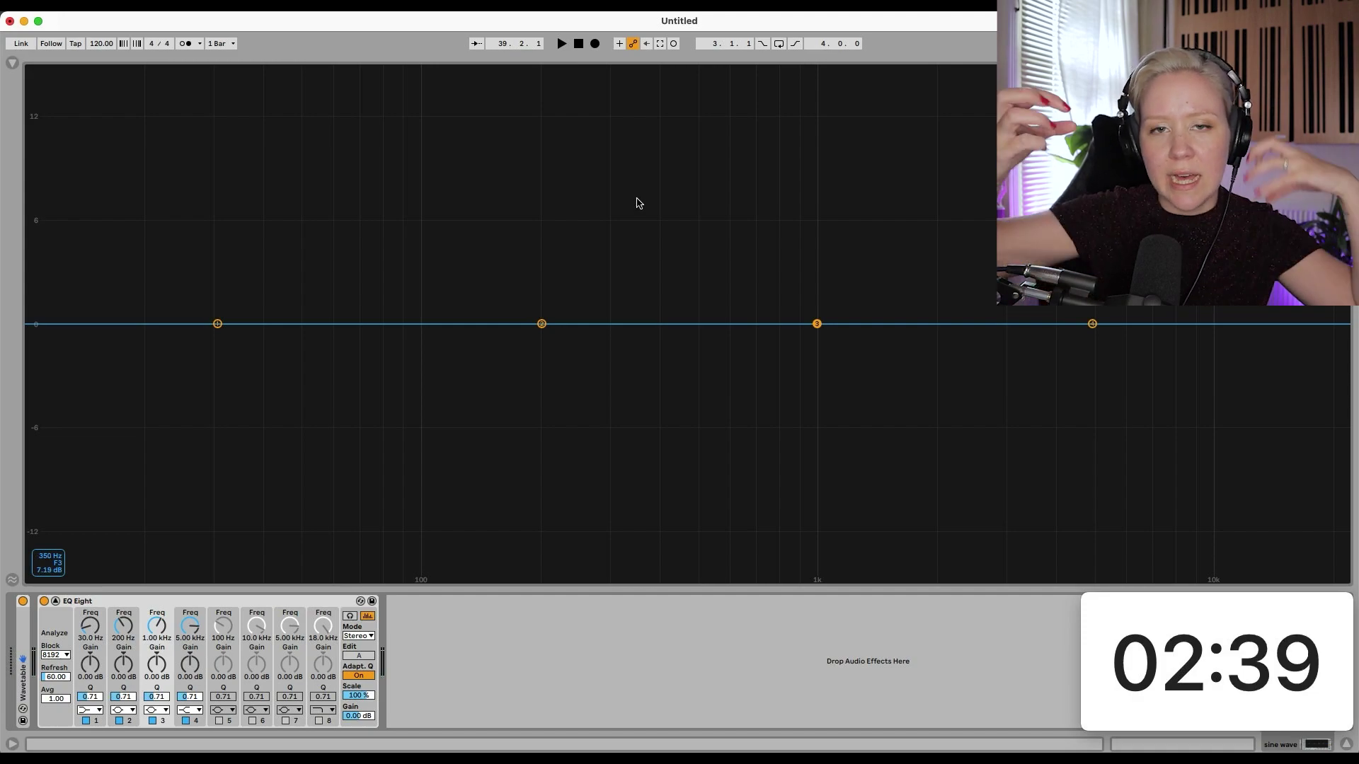
- Launch the drum track's Sidestick Break clip and watch it on EQ Eight's enlarged spectrum, then stop
key("Escape")
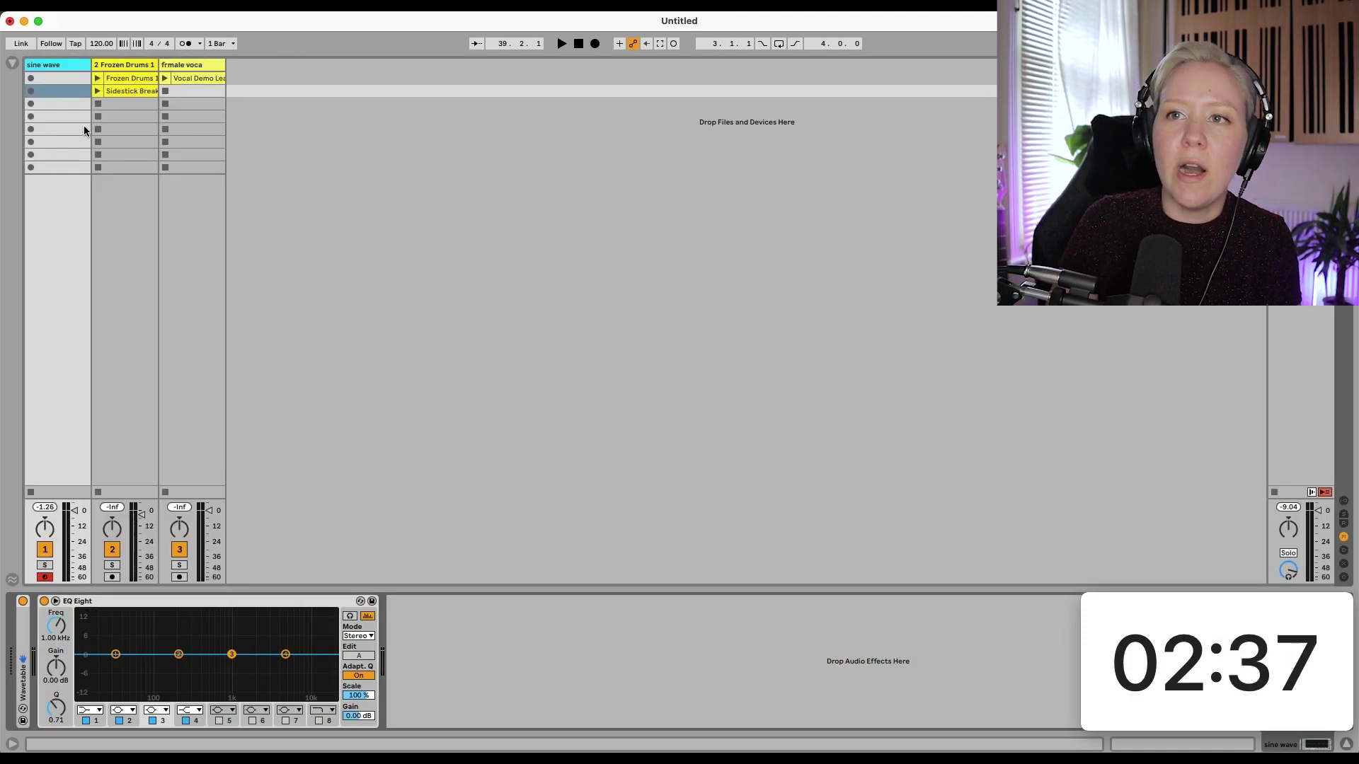
left_click(197, 65)
left_click(128, 91)
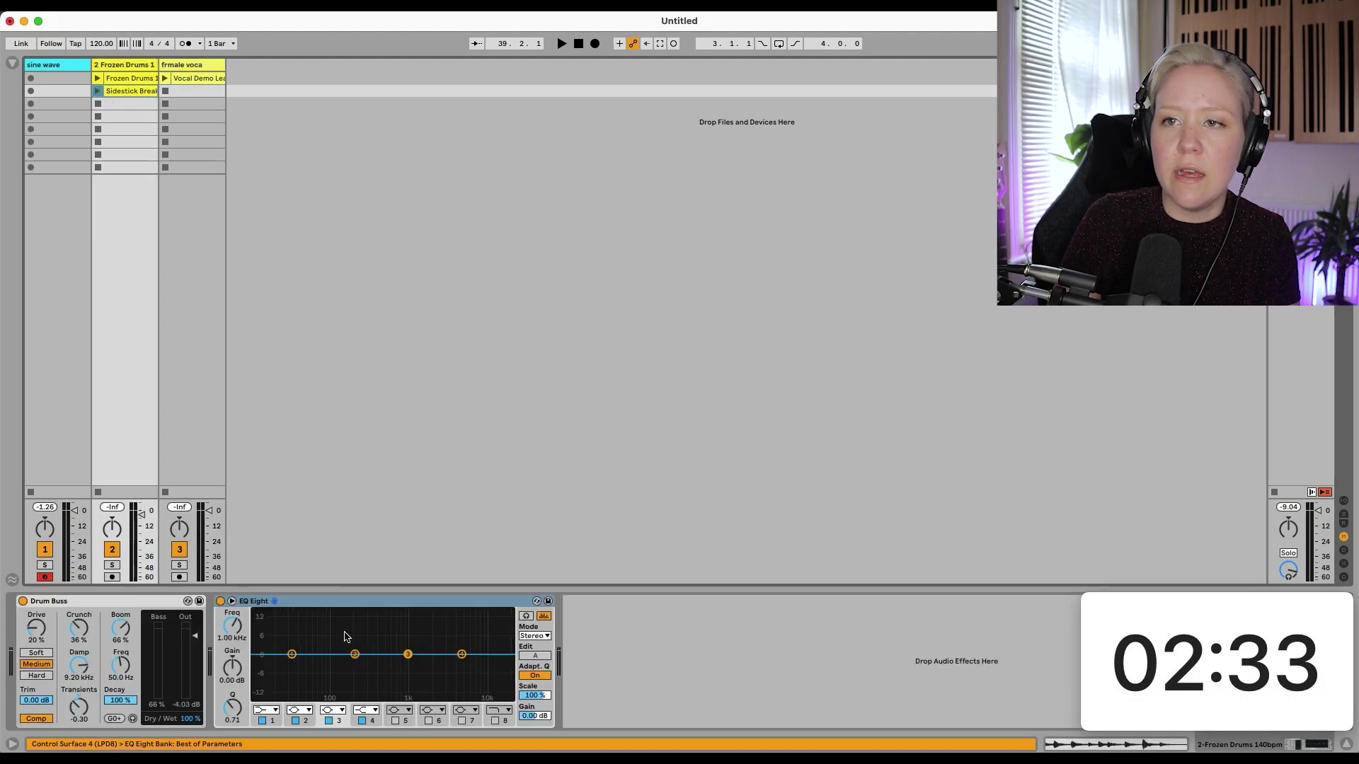
left_click(97, 91)
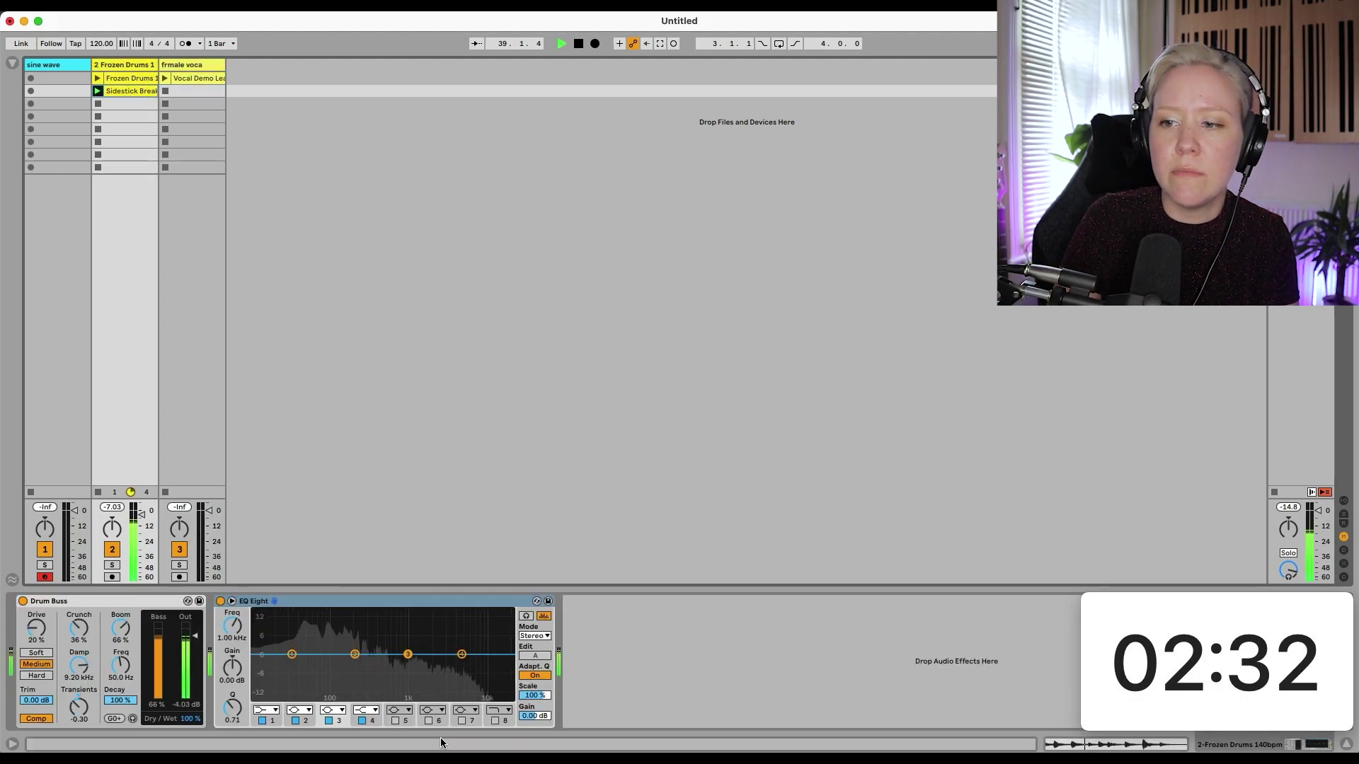
double_click(419, 644)
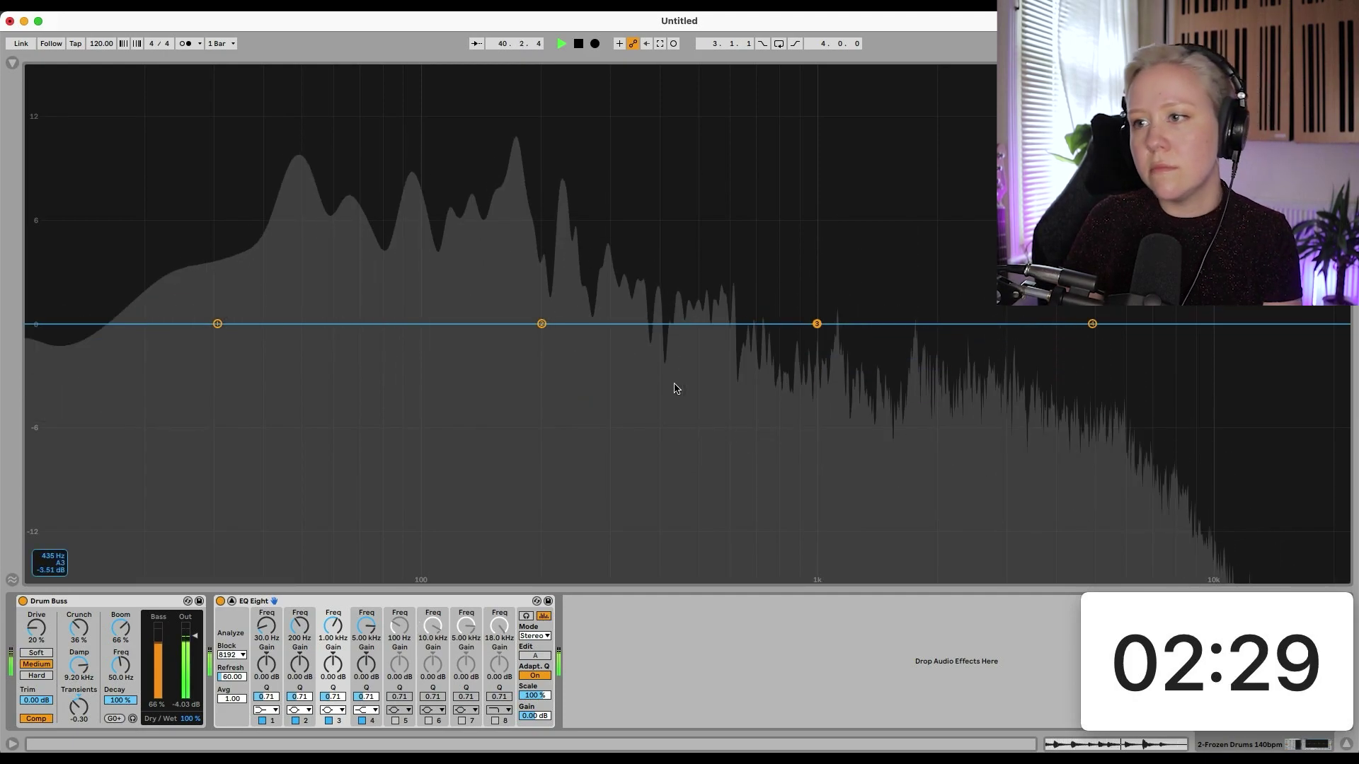
key("space")
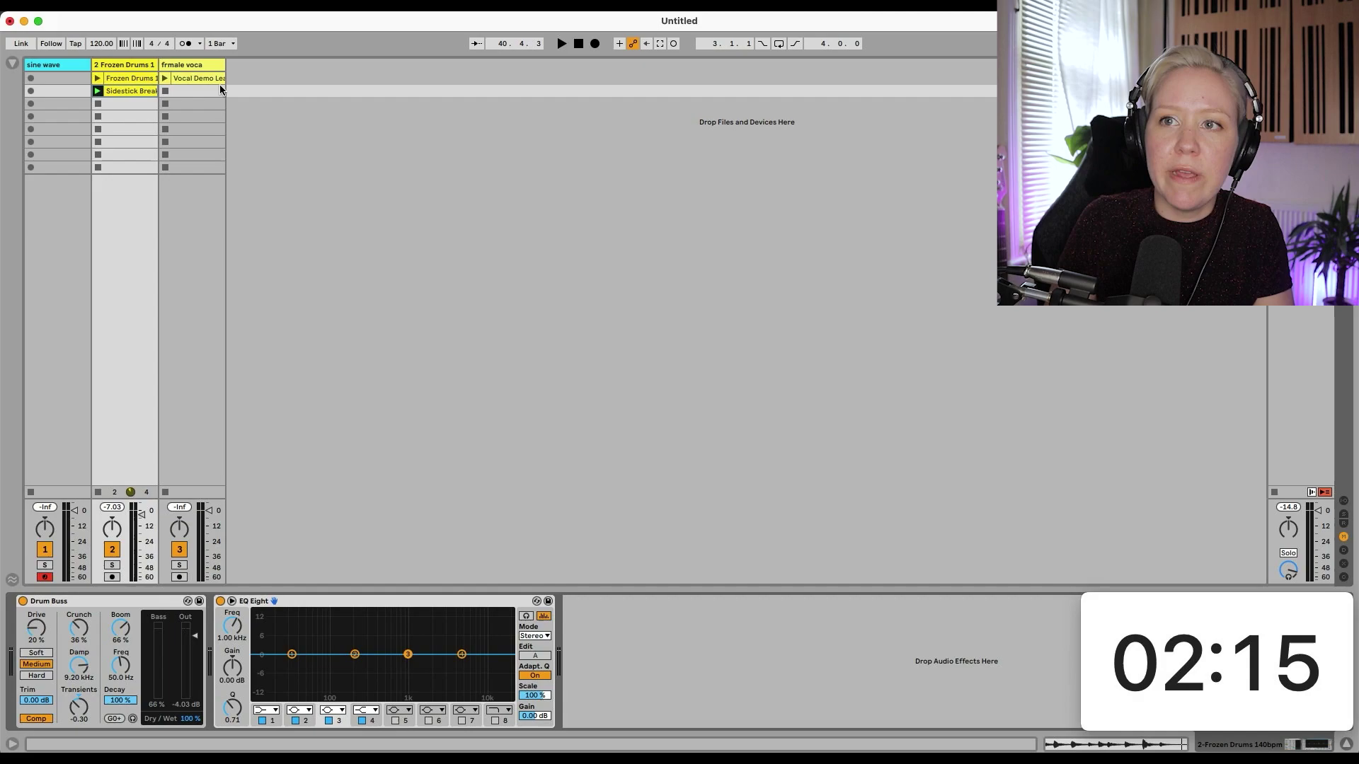
- Play the Vocal Demo clip through the vocal track's enlarged EQ Eight spectrum, then stop playback
left_click(196, 64)
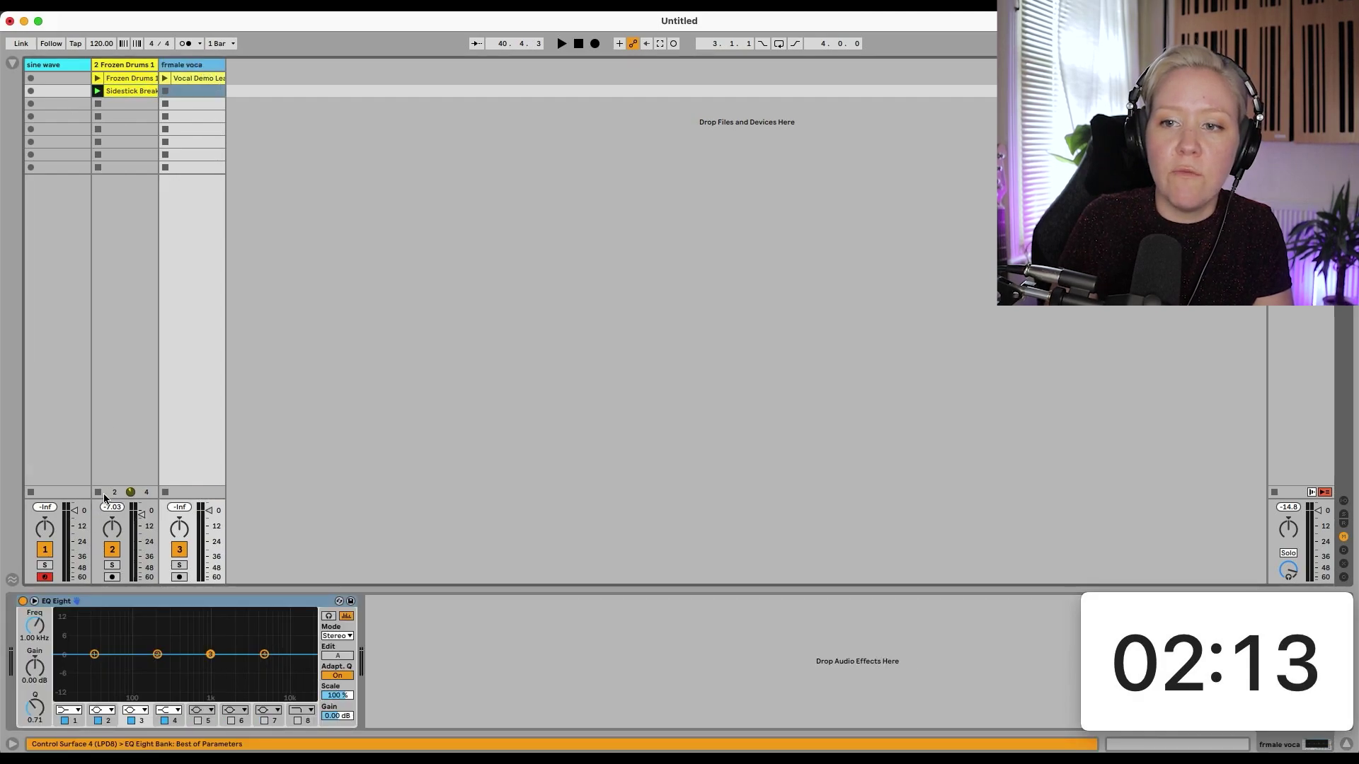
left_click(164, 78)
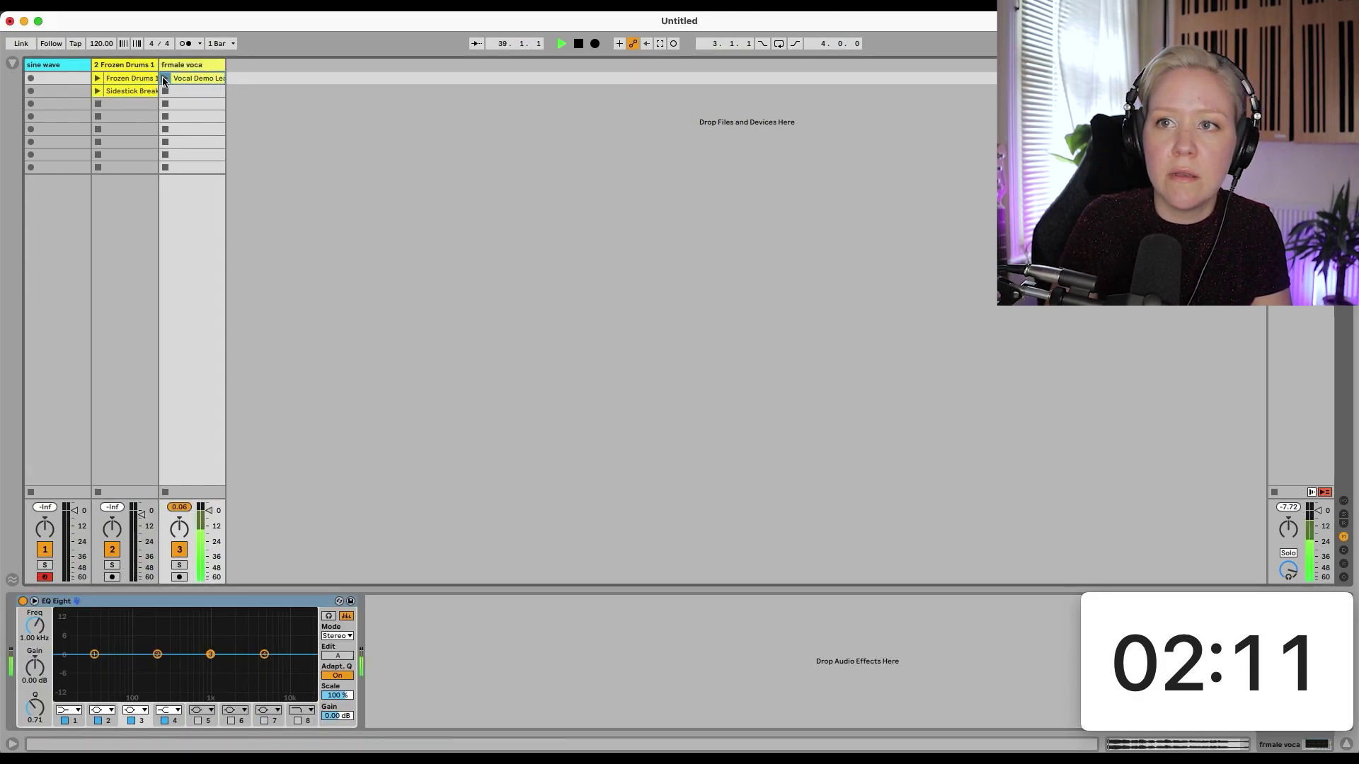
left_click(339, 601)
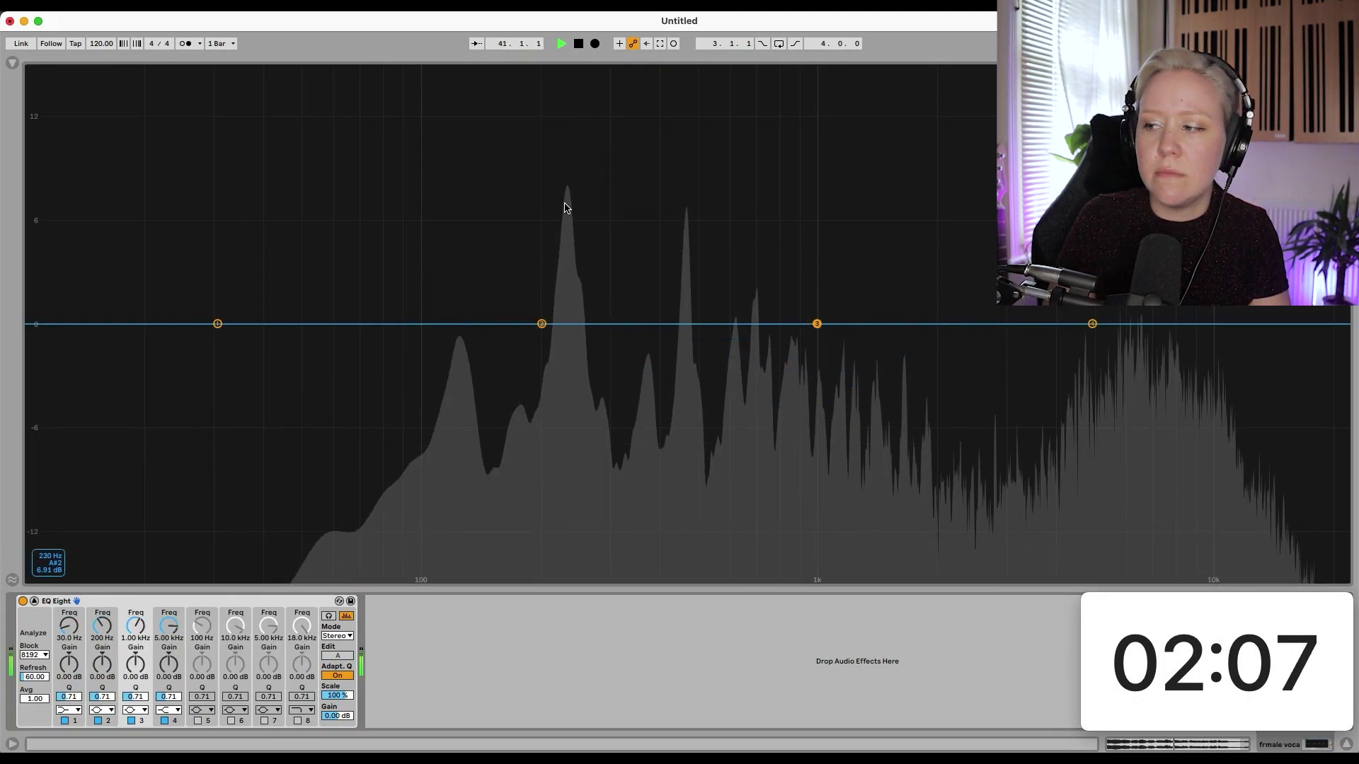
key("space")
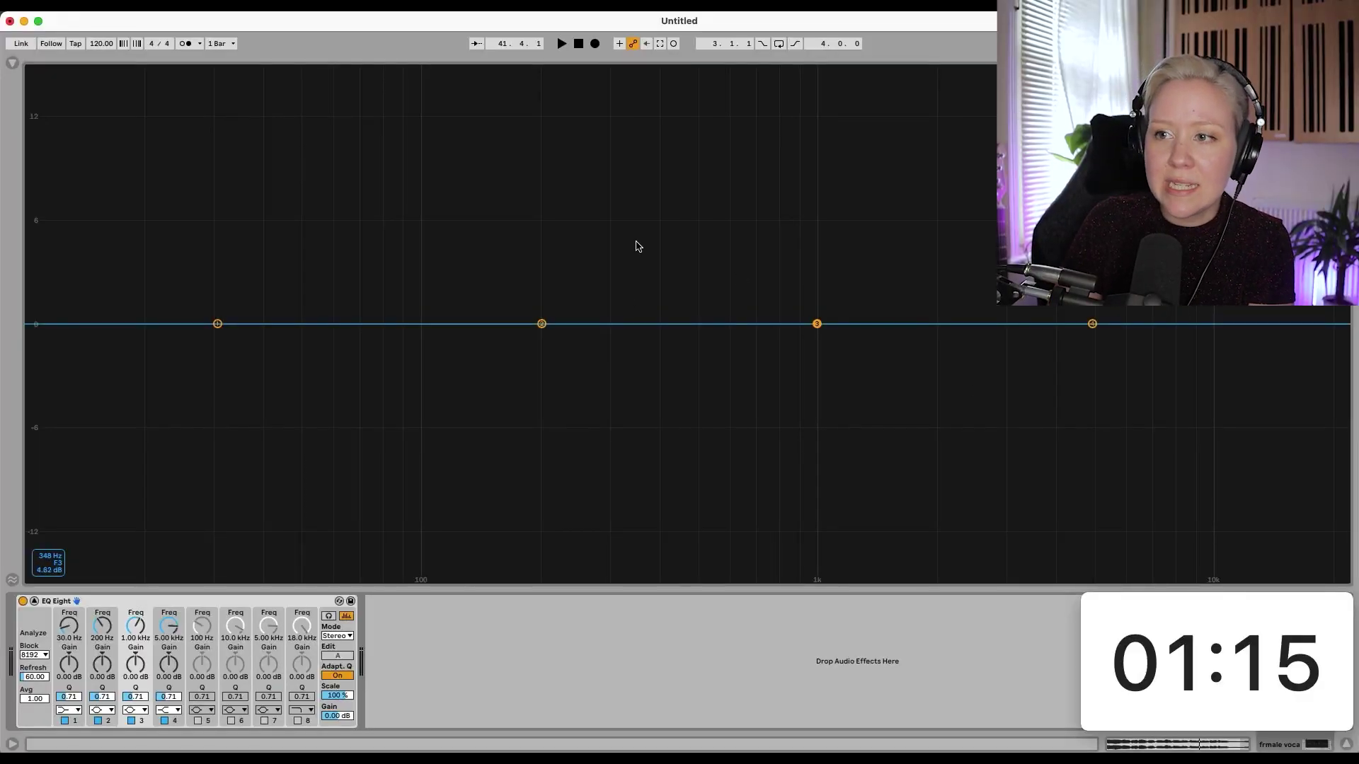
- Narrow vocal EQ band 3 to Q 2.90 and pull it down to -2.43 dB at 1.00 kHz
key("space")
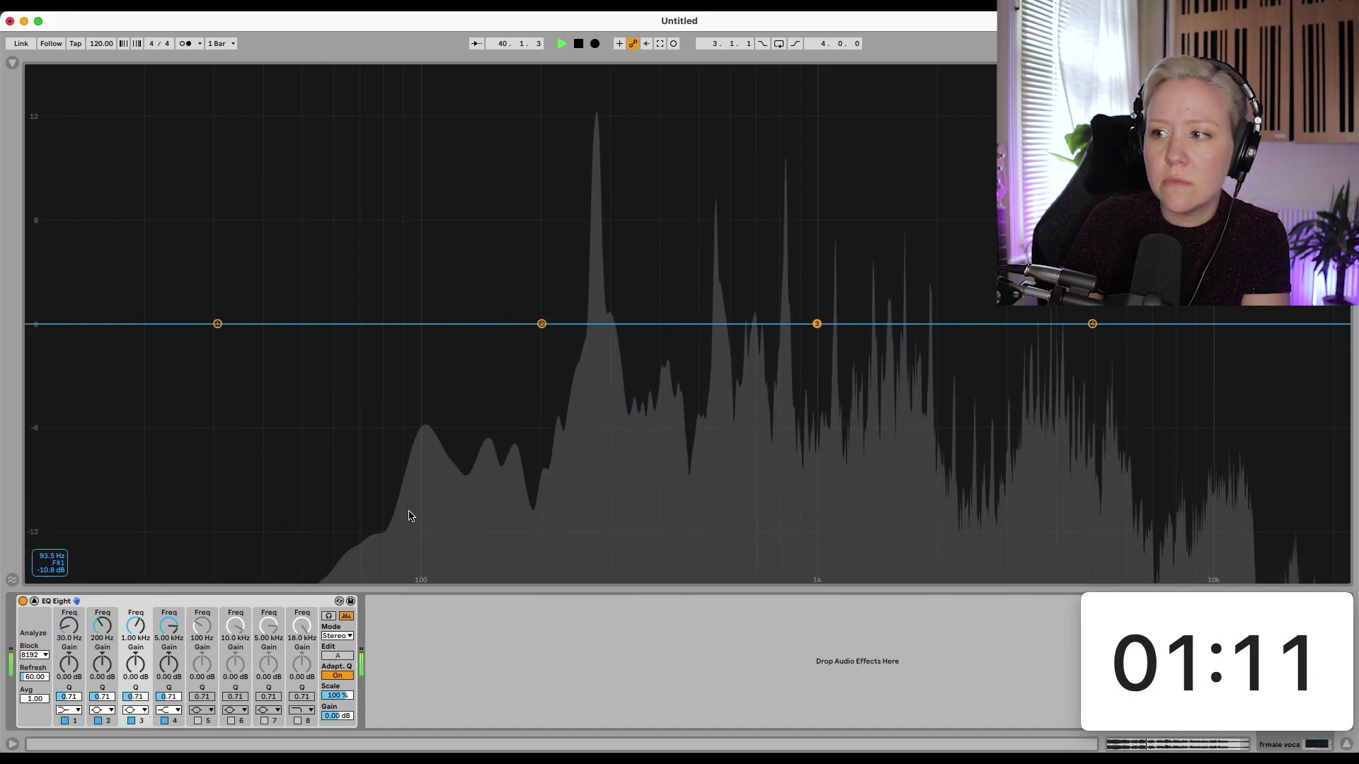
key("space")
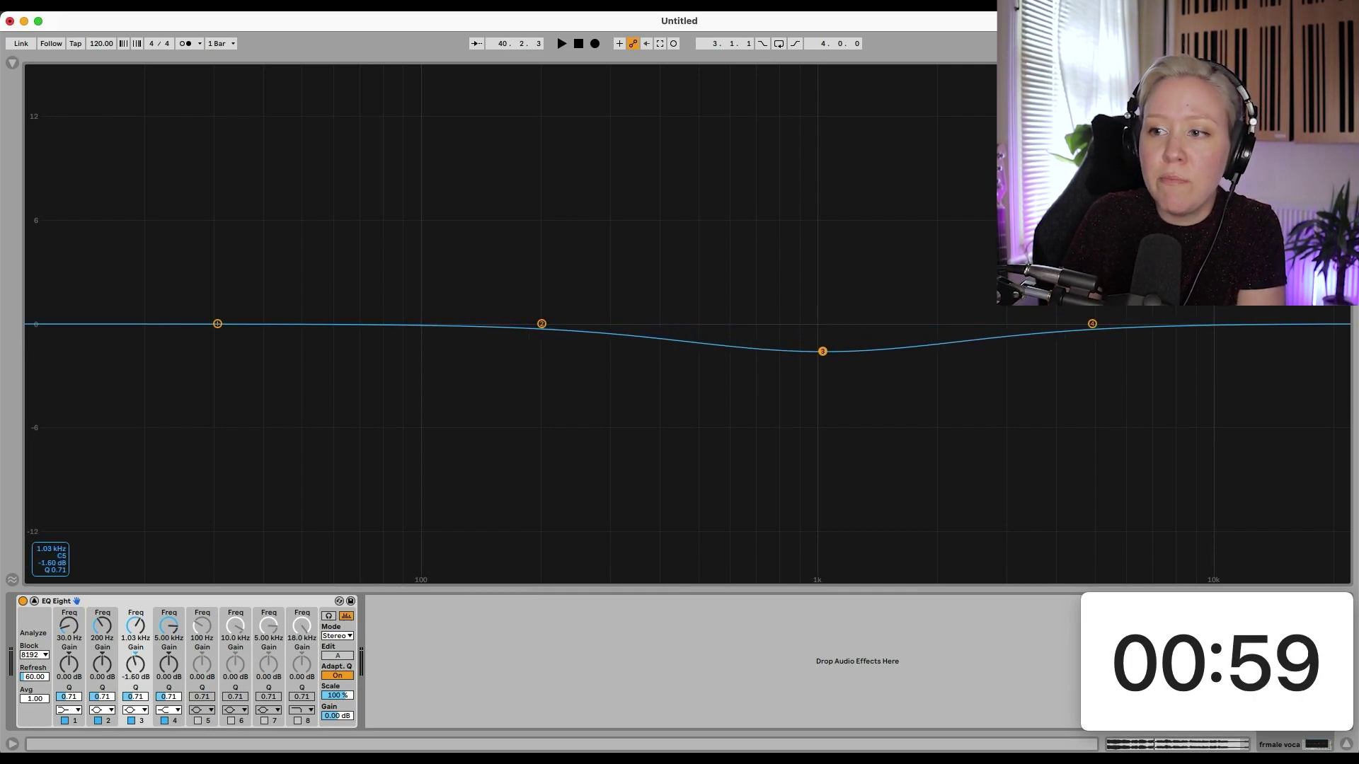
left_click(146, 698)
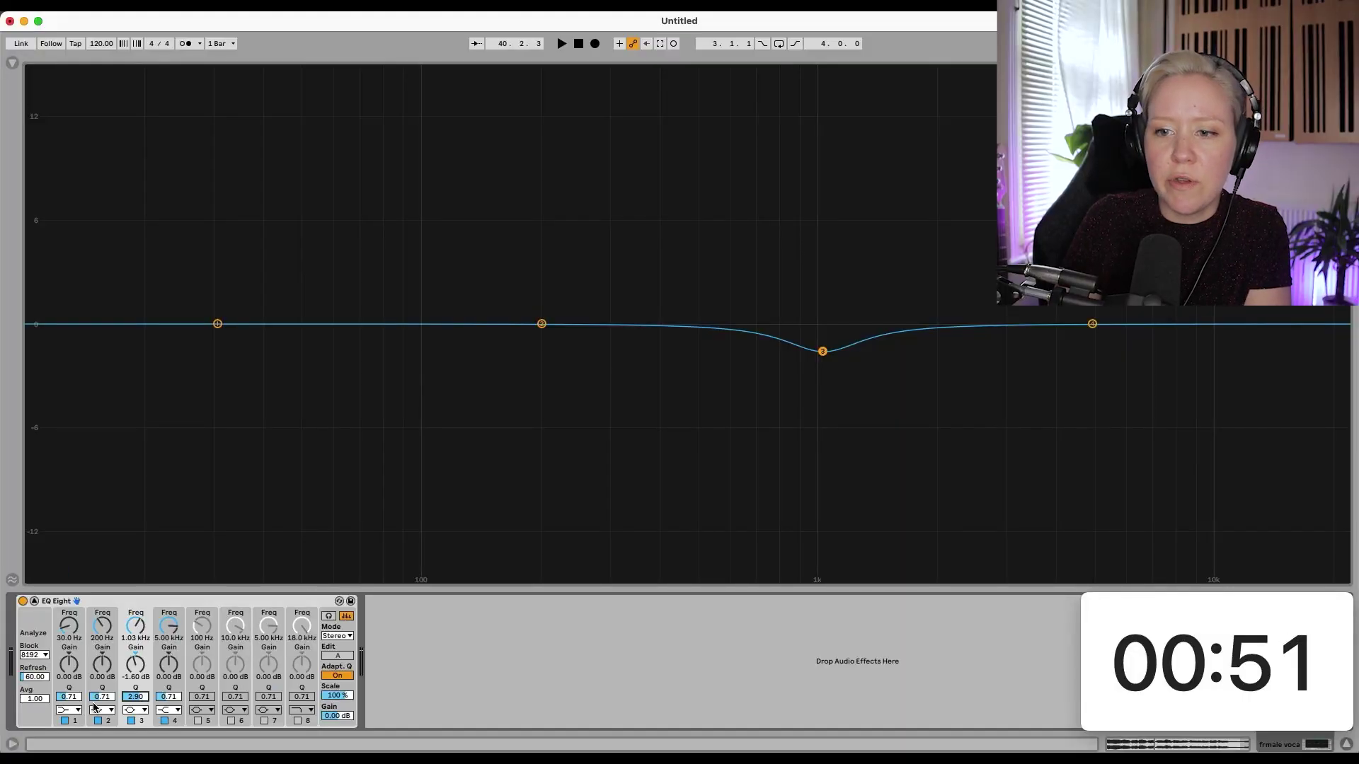
left_click_drag(825, 356, 819, 363)
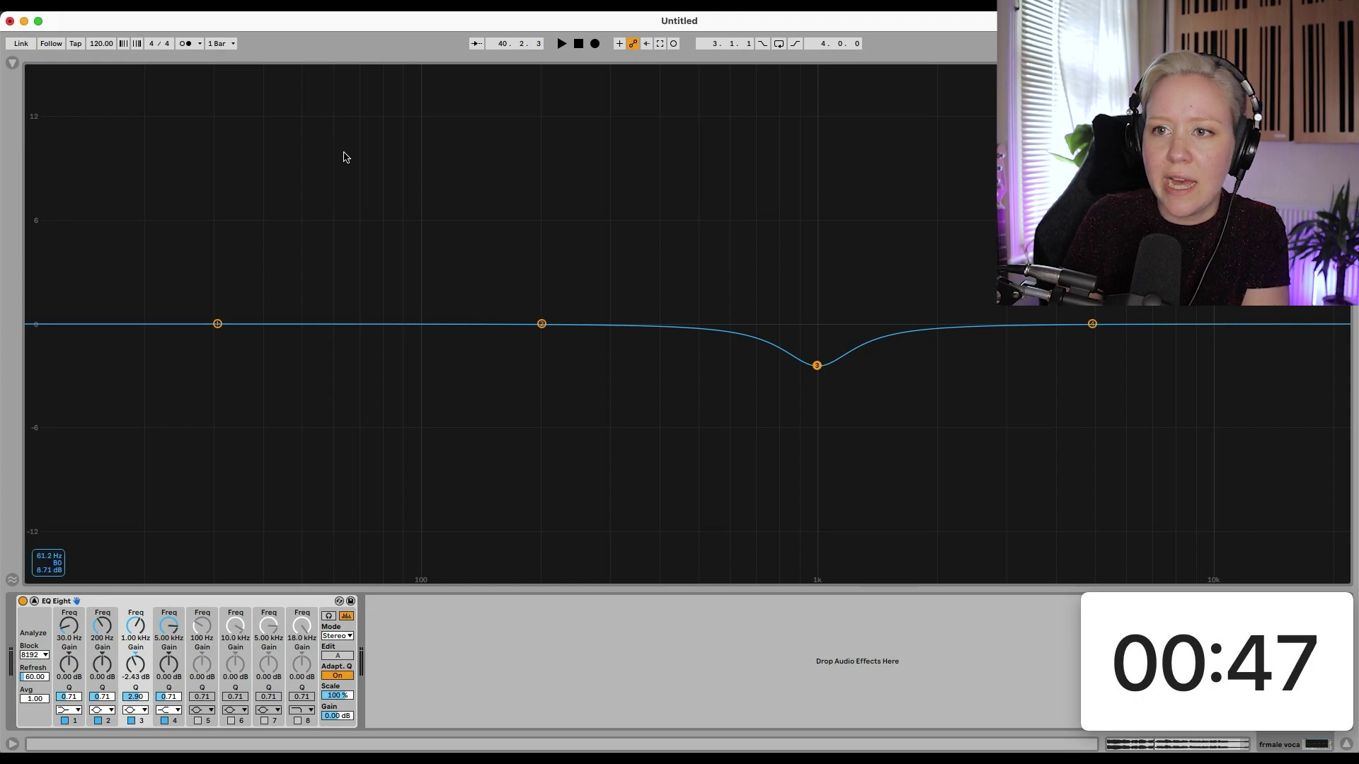
- Make vocal EQ band 1 a Low Cut filter at about 174 Hz
left_click(78, 647)
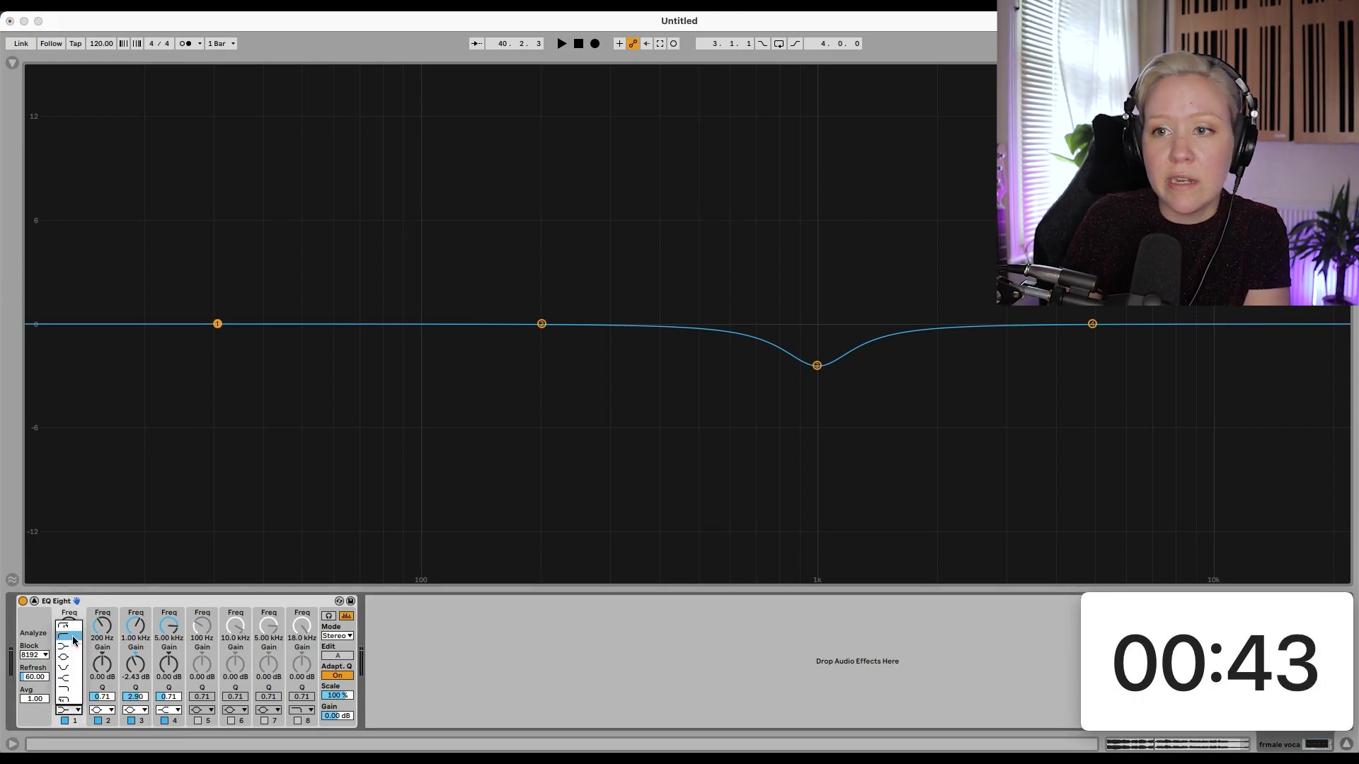
left_click(73, 639)
left_click_drag(217, 387, 461, 380)
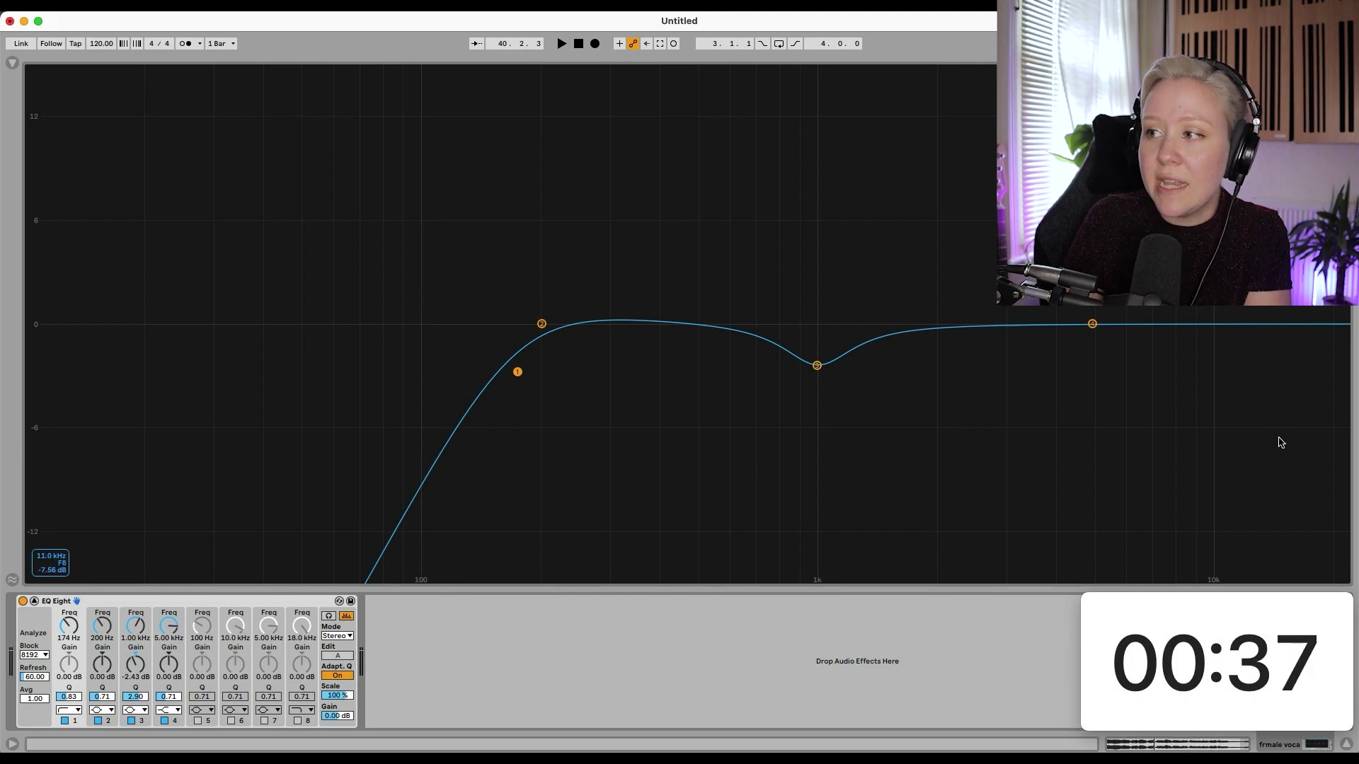
- Turn band 4 into a Bell boosting +2.93 dB at 3.76 kHz with Q 3.55
left_click(1092, 324)
left_click(171, 710)
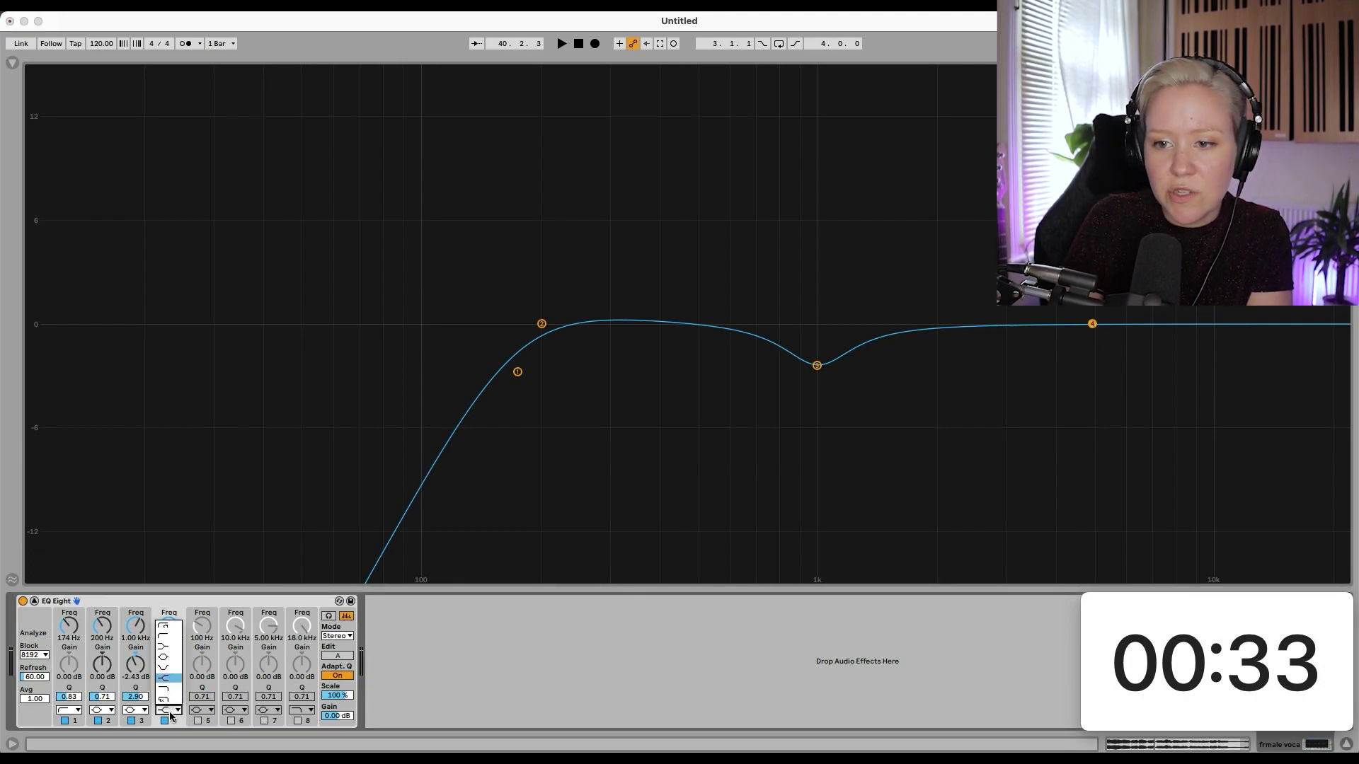
left_click(170, 658)
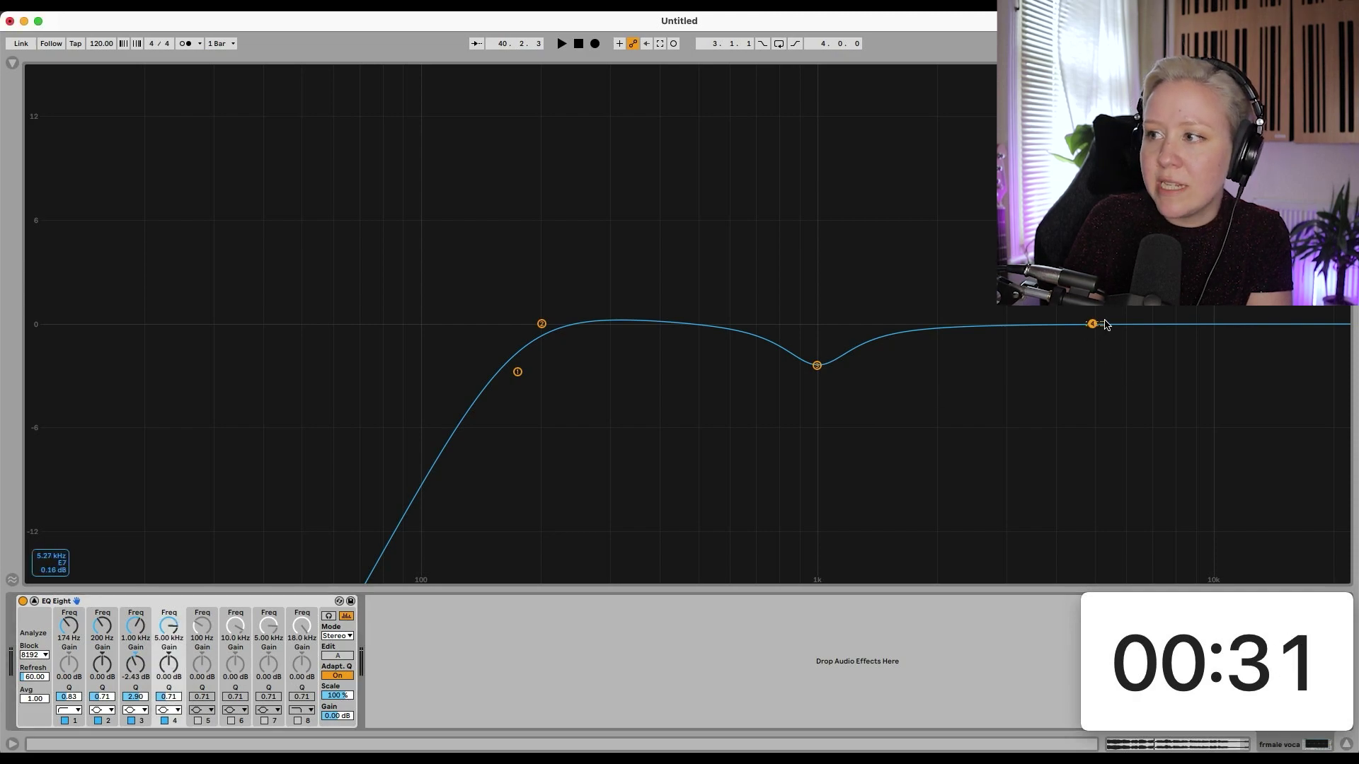
left_click_drag(1093, 325, 1092, 317)
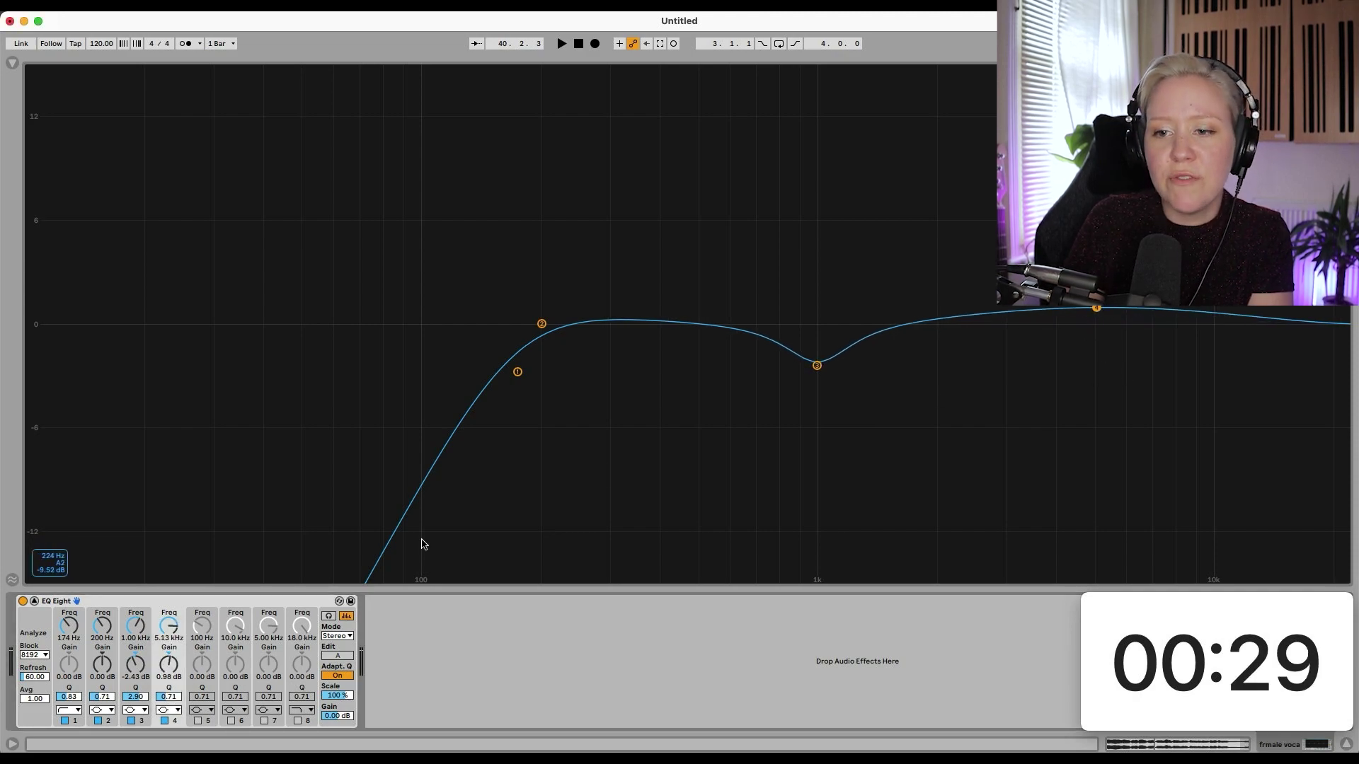
left_click(168, 697)
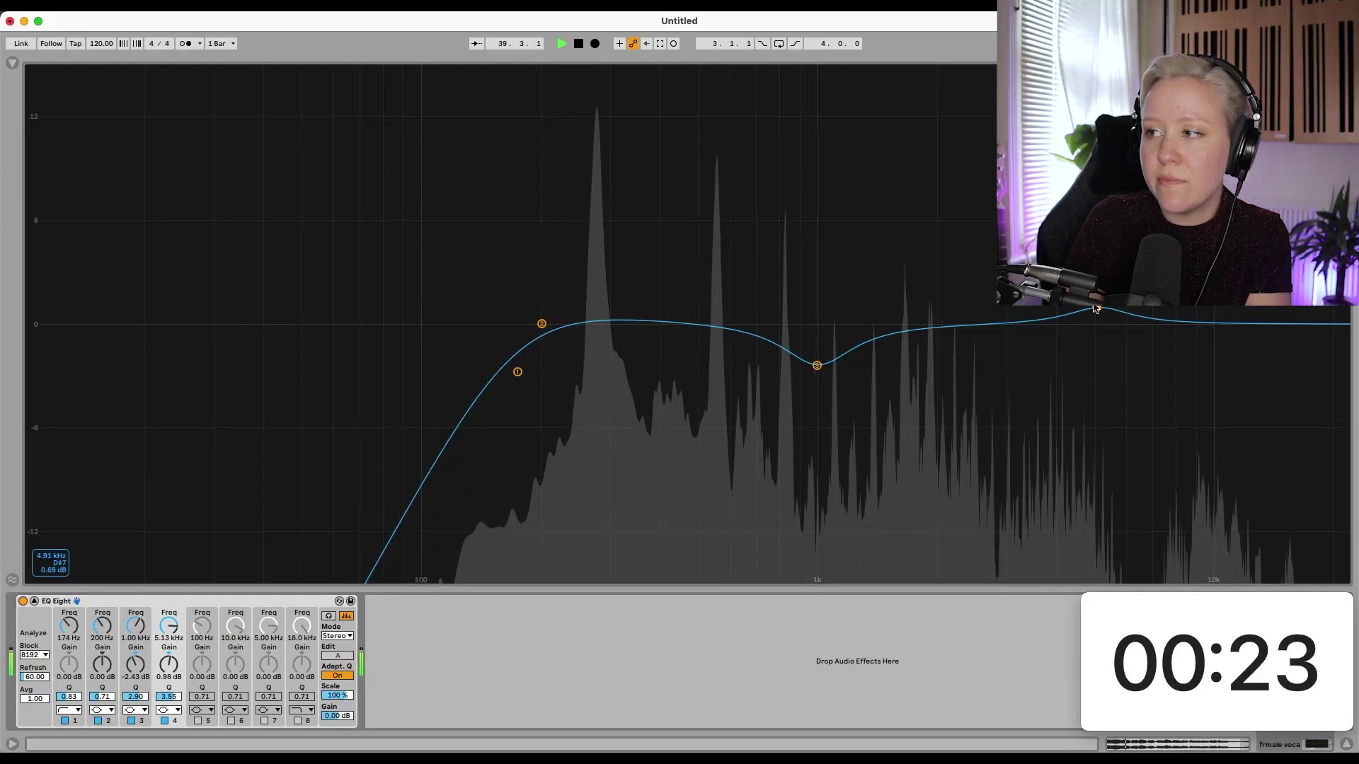
left_click_drag(1097, 308, 1045, 297)
key("space")
key("space")
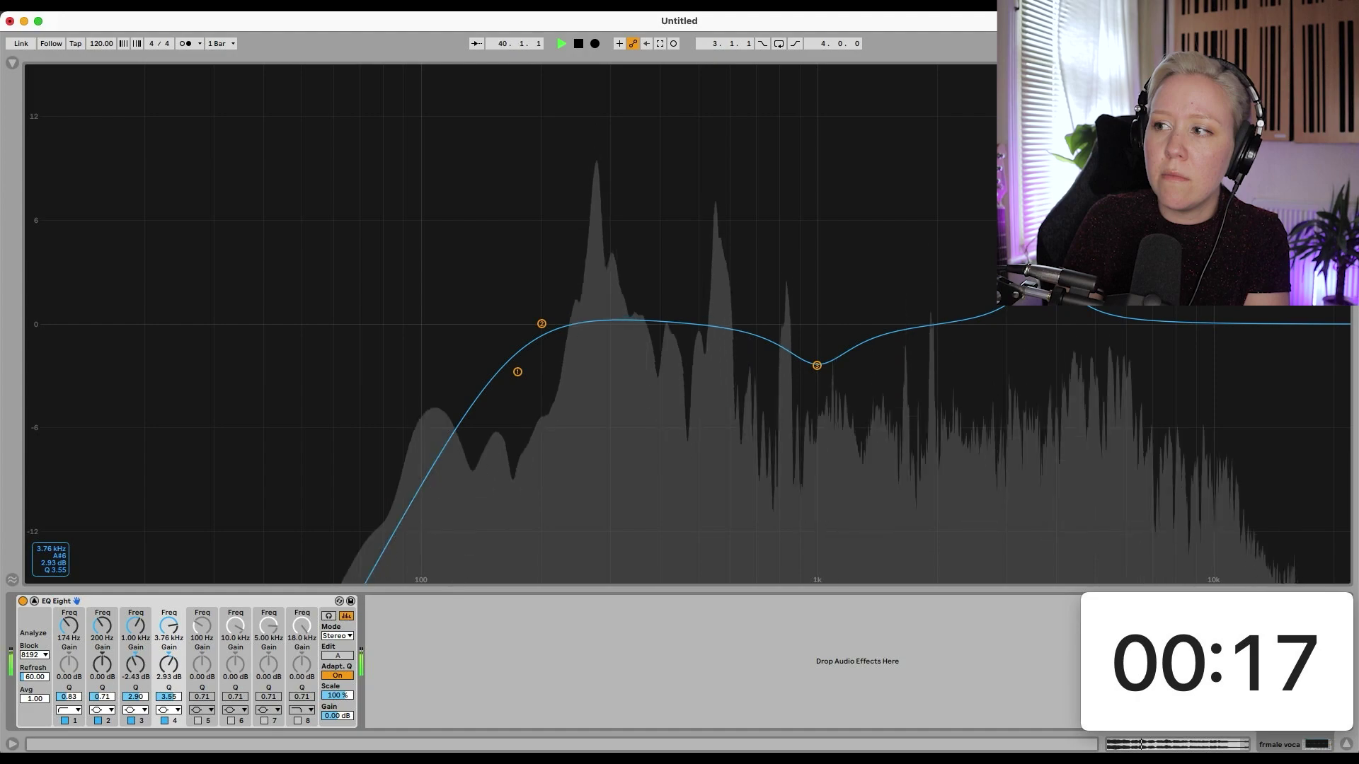
- Stop the vocal, then select the drum track's Sidestick Break clip and expand its EQ Eight
key("space")
key("Tab")
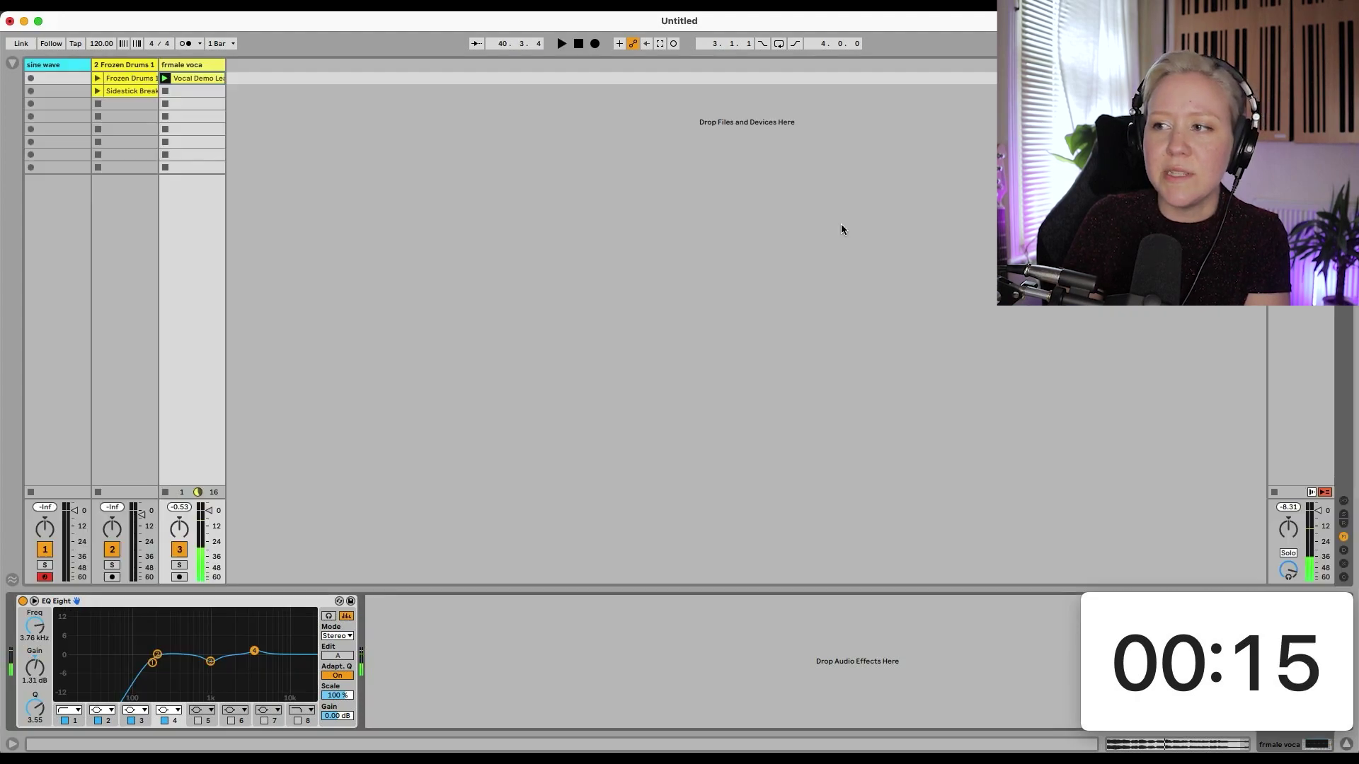
left_click(111, 66)
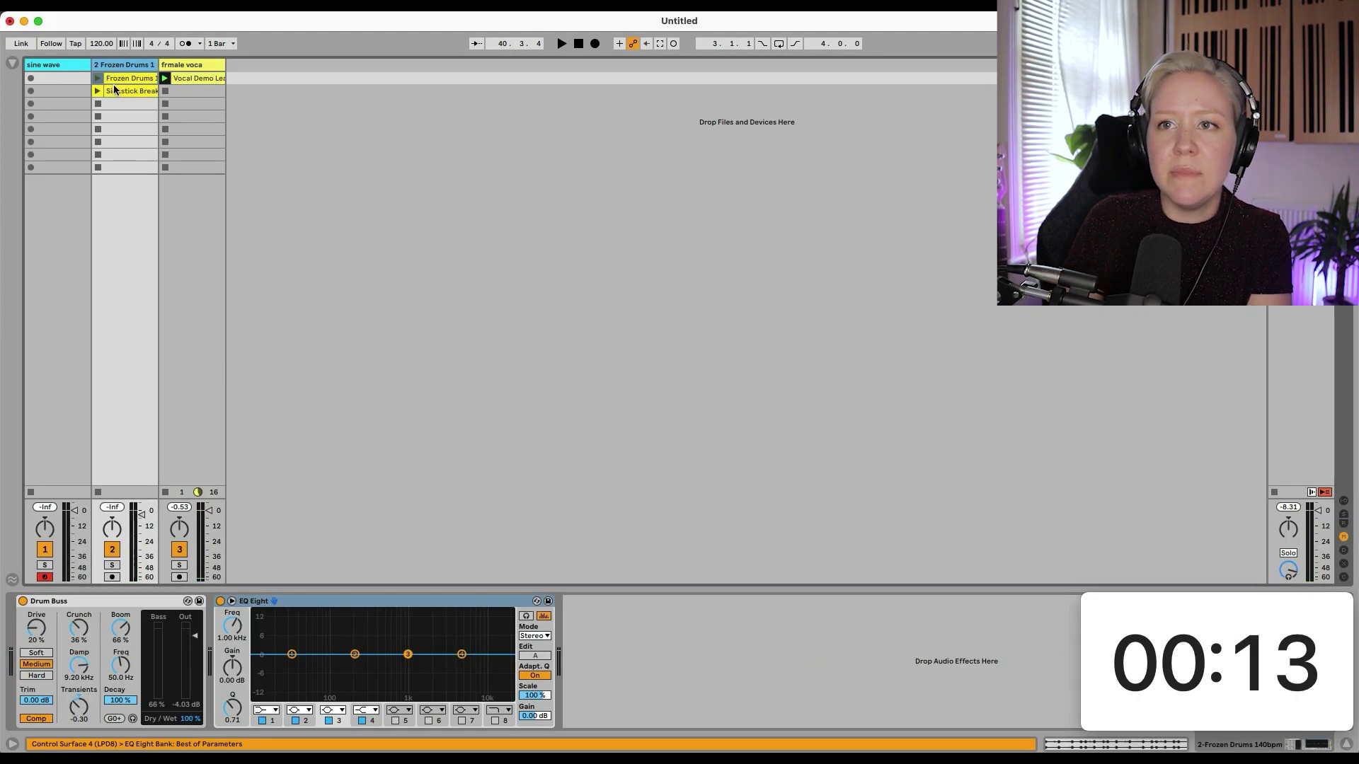
left_click(114, 91)
key("Tab")
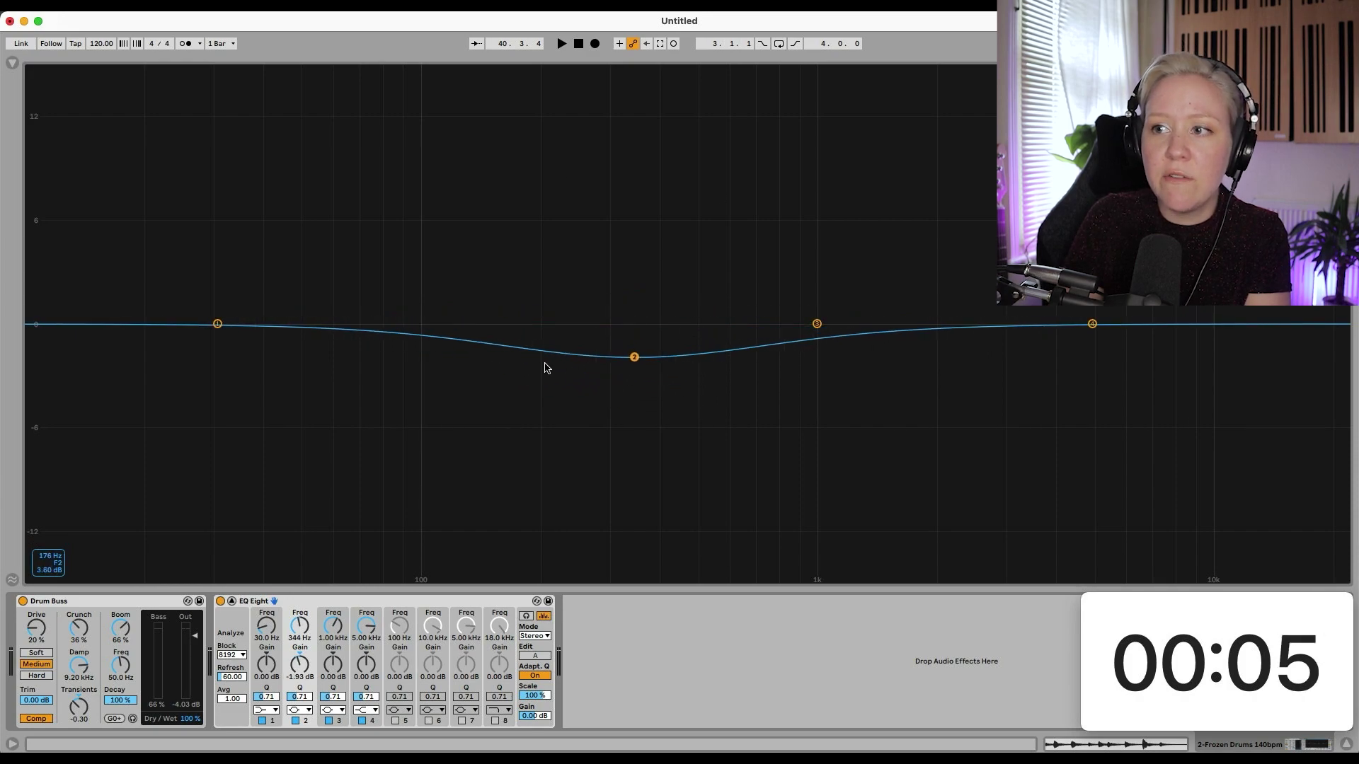
- With the drums playing, drag EQ band 2 down to -3.18 dB at 535 Hz, then stop
key("Tab")
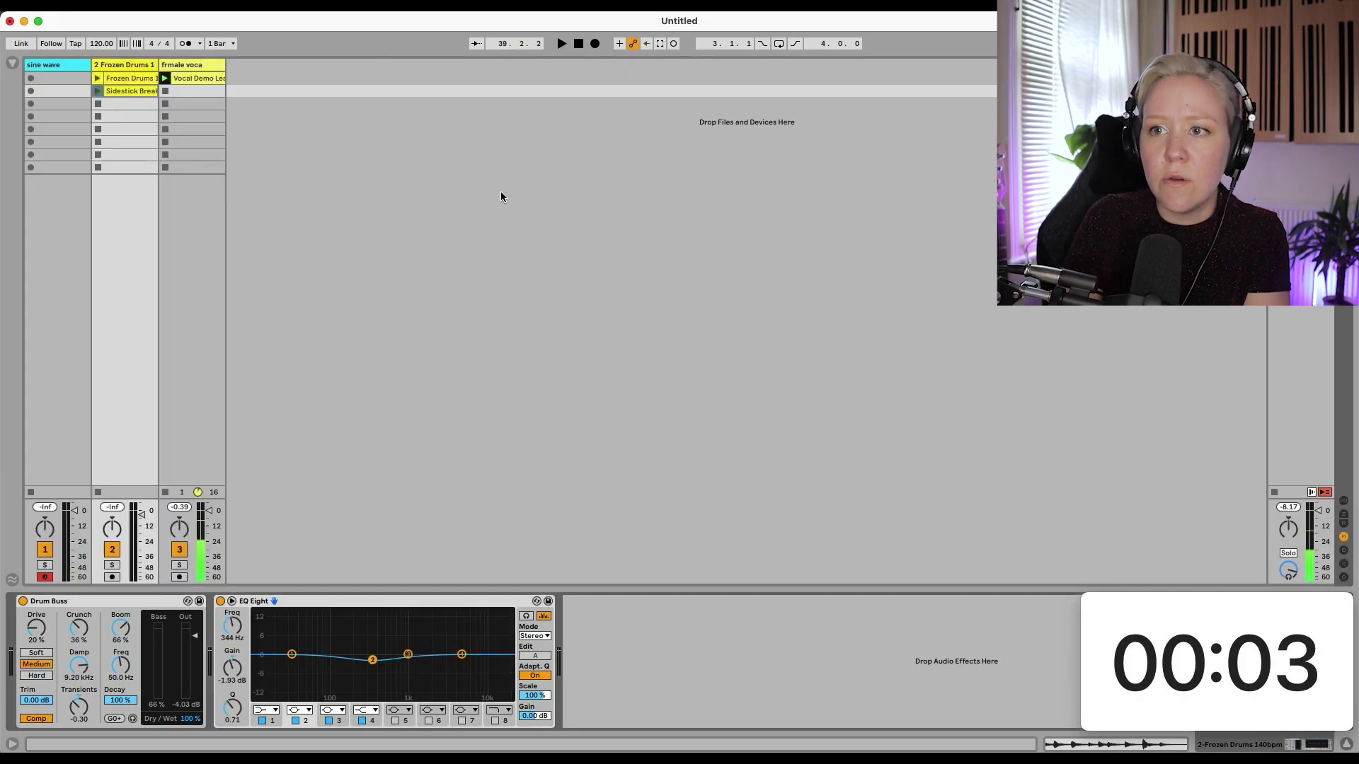
key("space")
key("Tab")
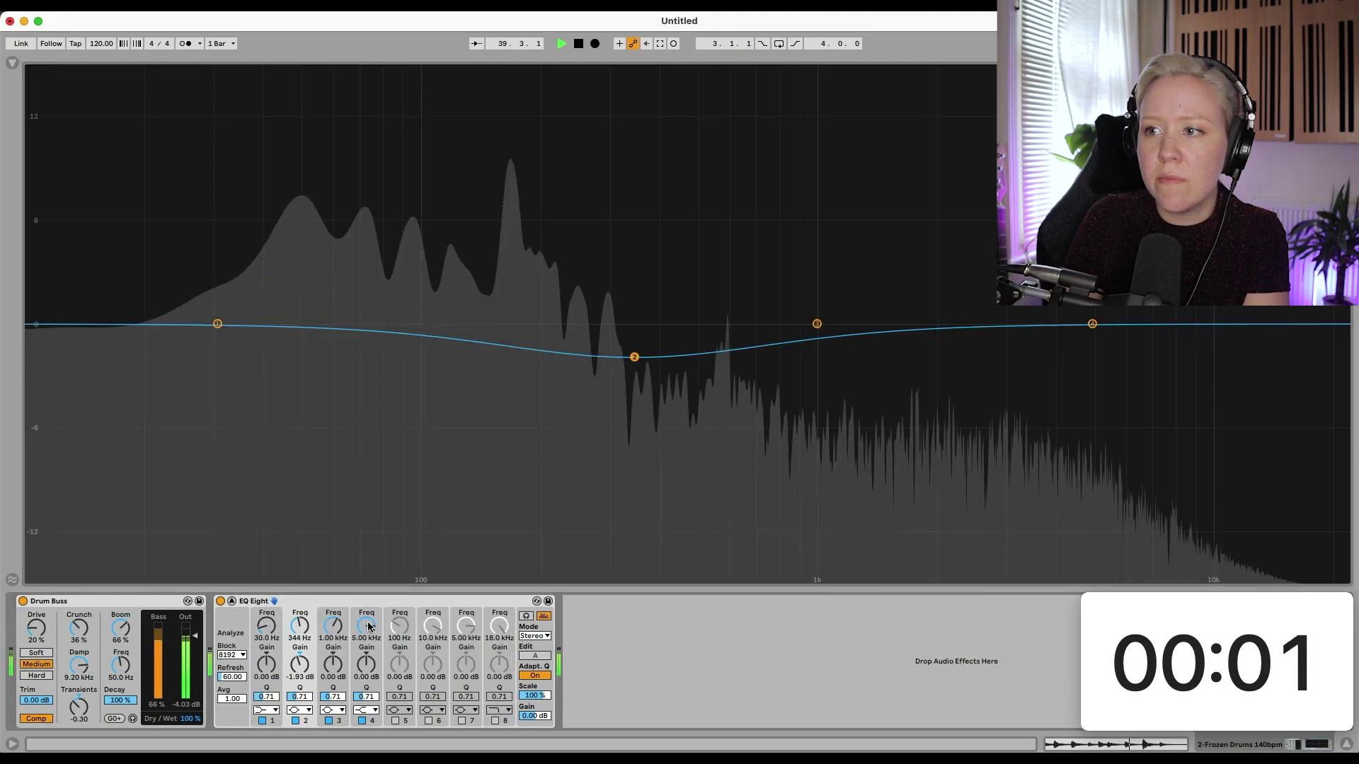
left_click_drag(654, 361, 710, 378)
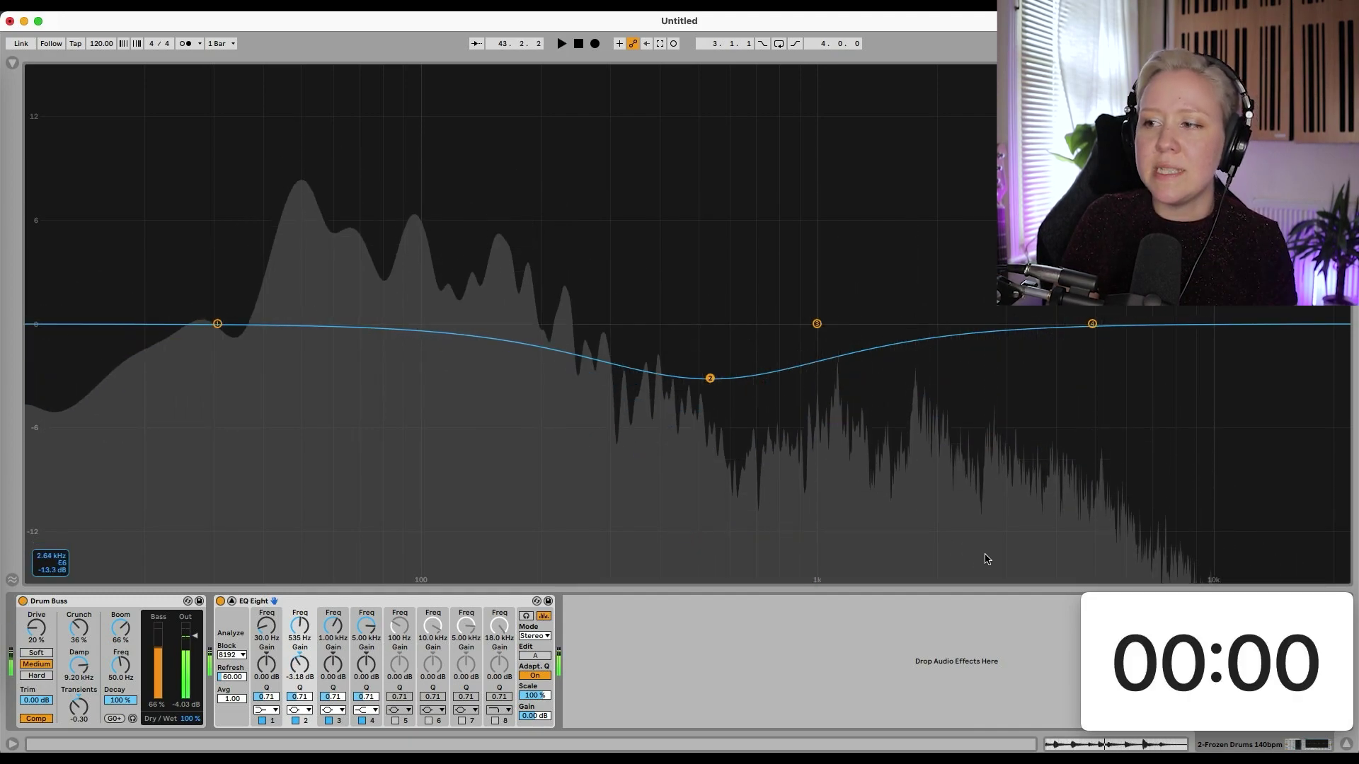
key("space")
left_click(1093, 603)
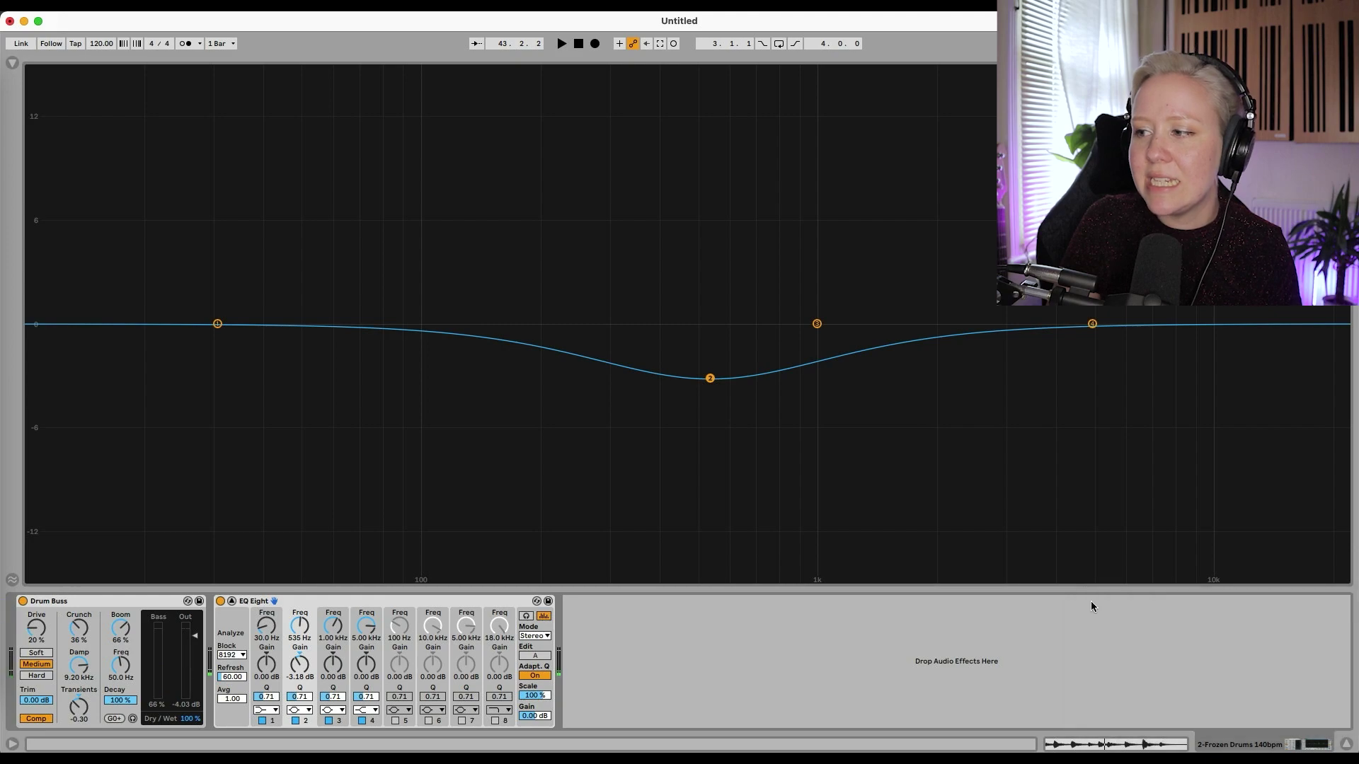
key("super+space")
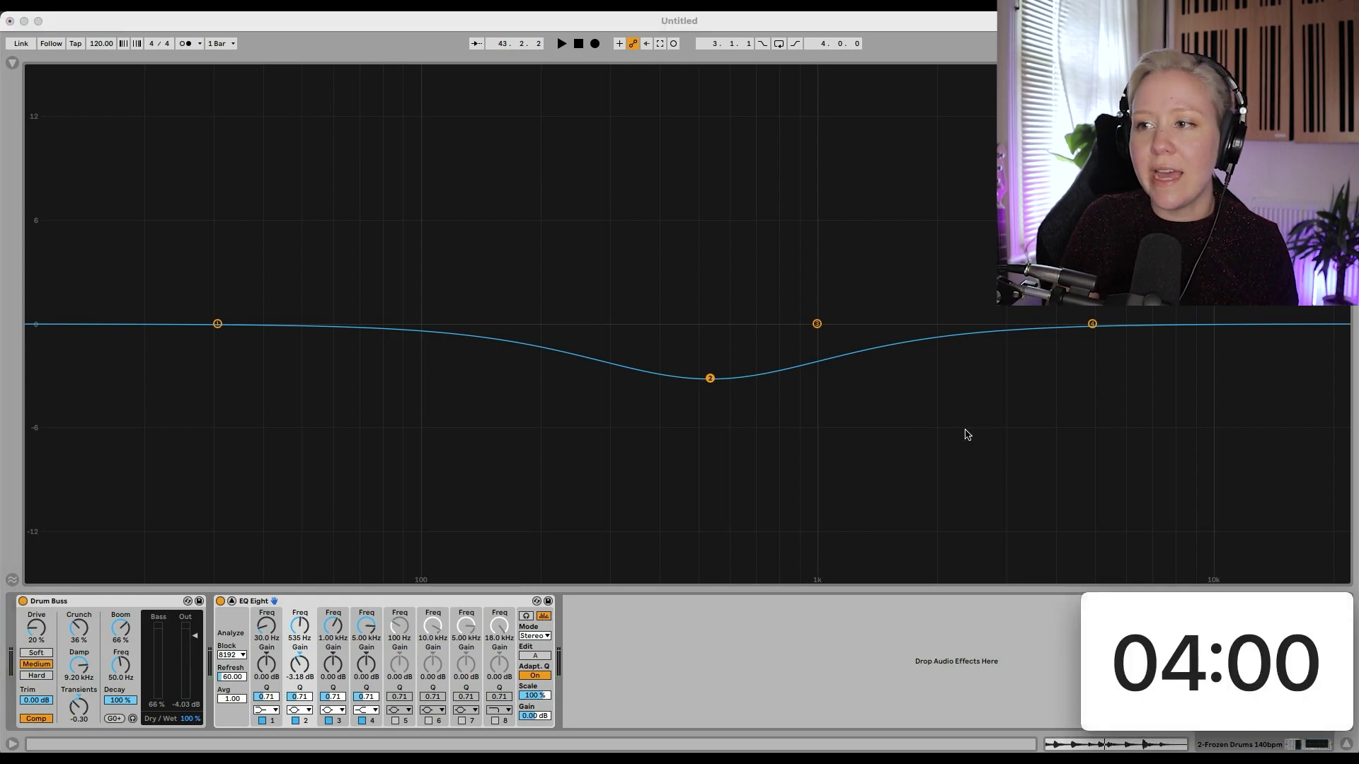